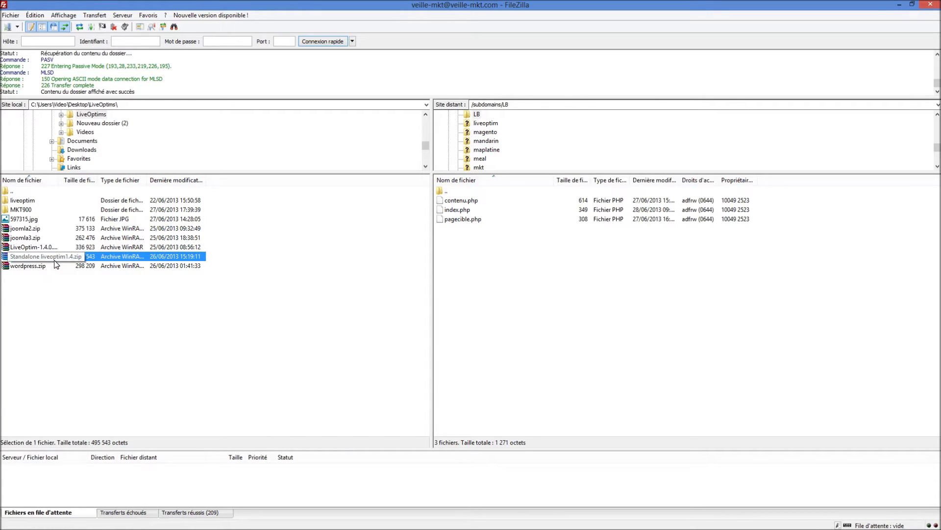
Upload the local liveoptim folder to the remote /subdomains/LB directory
click(30, 201)
click(265, 400)
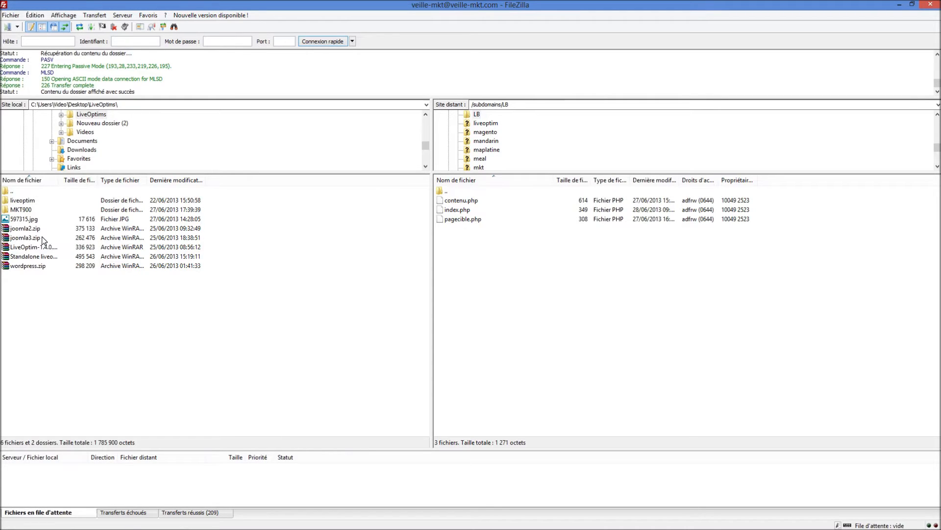
drag(22, 204, 502, 259)
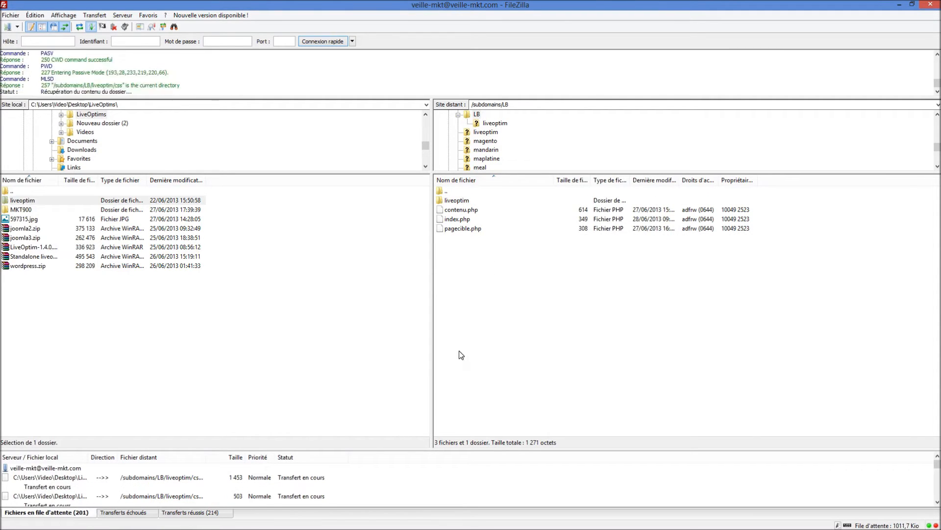
Switch to Chrome and examine the Arabic, Russian and Chinese test sentences on the lb.veille-mkt.com page
mouse_move(64, 524)
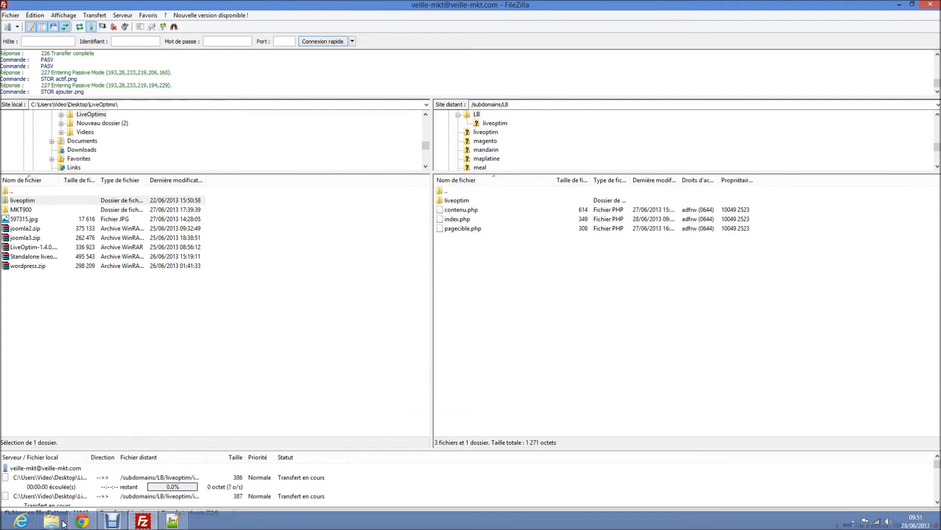
click(82, 521)
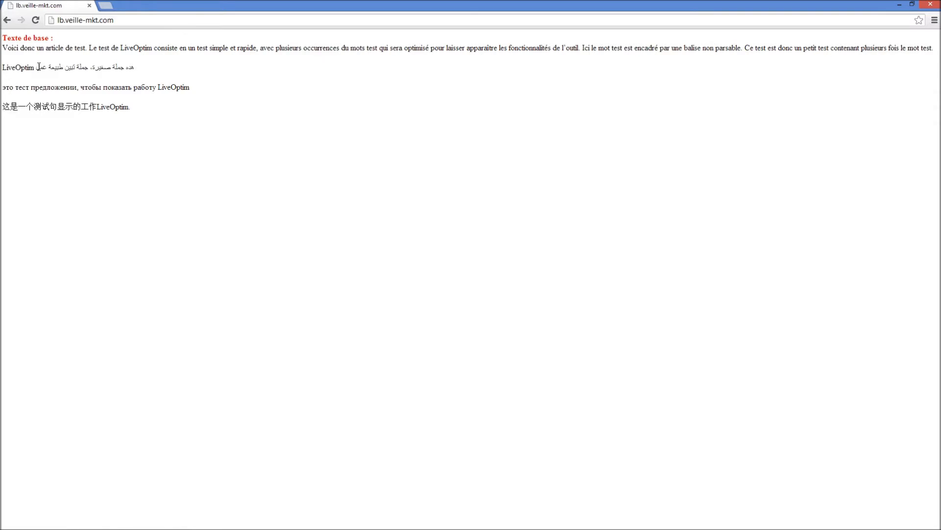
drag(38, 67, 135, 72)
click(122, 60)
drag(3, 89, 136, 89)
click(143, 91)
drag(81, 107, 2, 108)
click(42, 134)
Switch to FileZilla, set permissions 777 on the remote liveoptim/data folder including its contents, and return to the LB directory
mouse_move(124, 526)
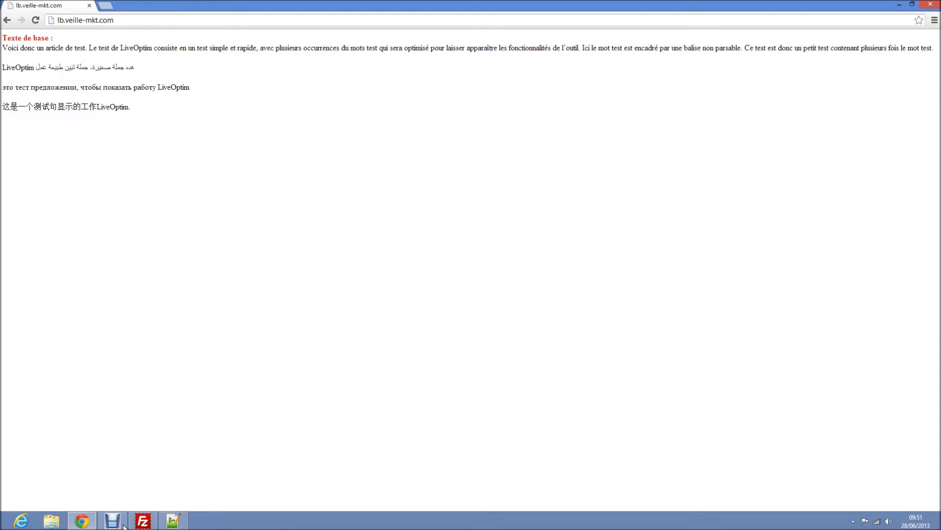
click(143, 520)
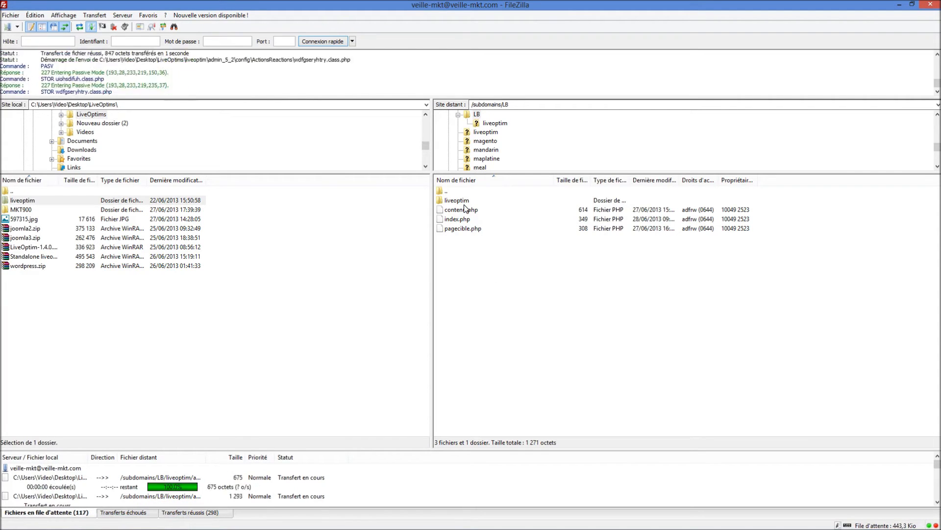
mouse_move(177, 512)
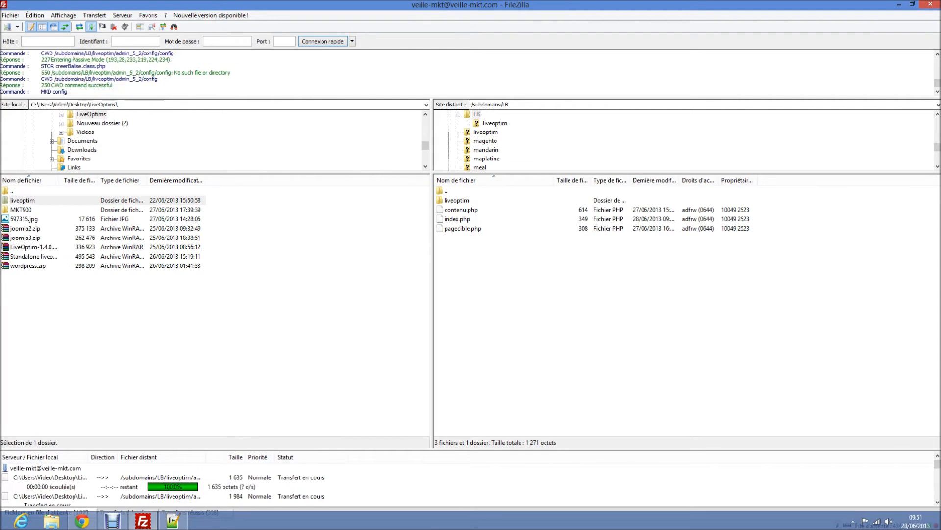
double_click(463, 200)
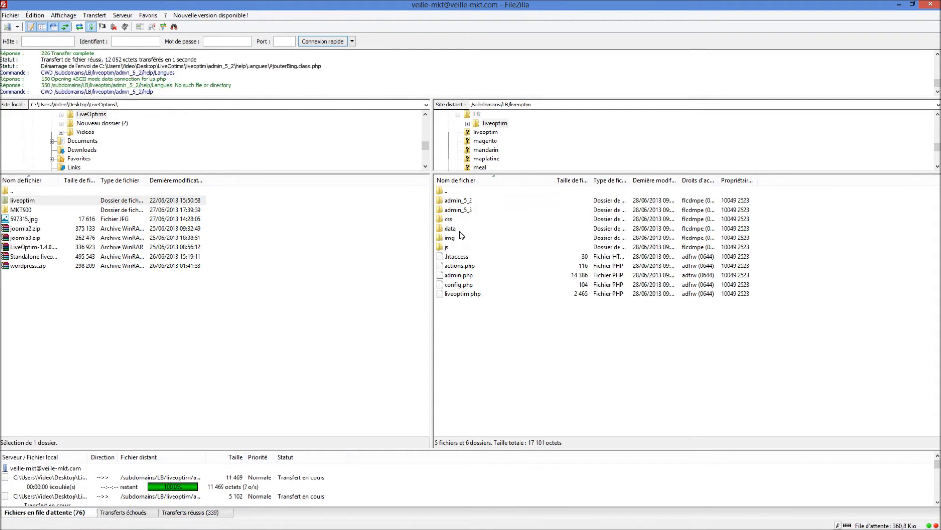
click(451, 229)
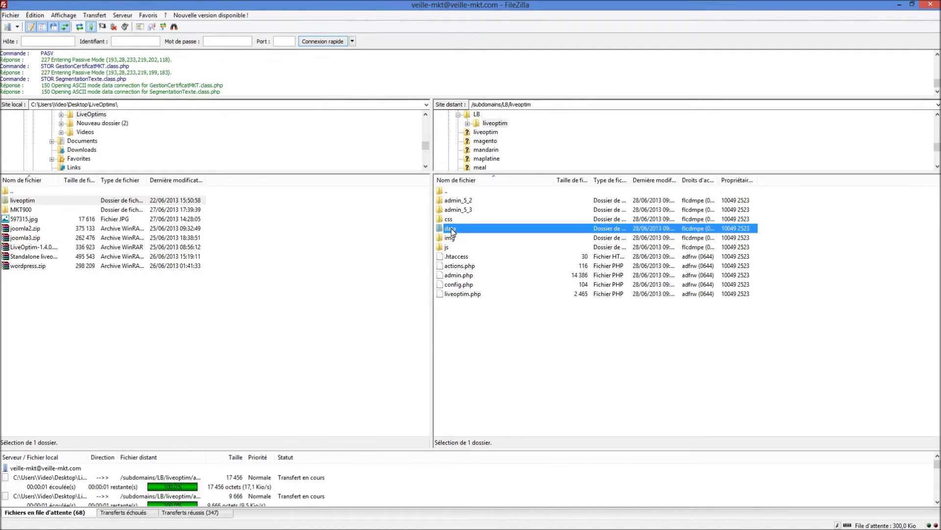
right_click(451, 228)
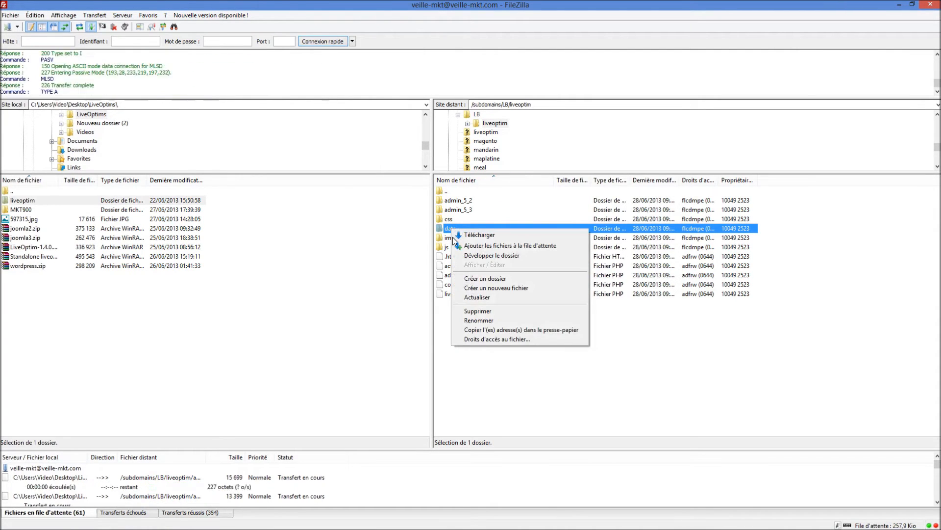
click(477, 339)
click(668, 305)
click(668, 280)
click(623, 345)
click(666, 382)
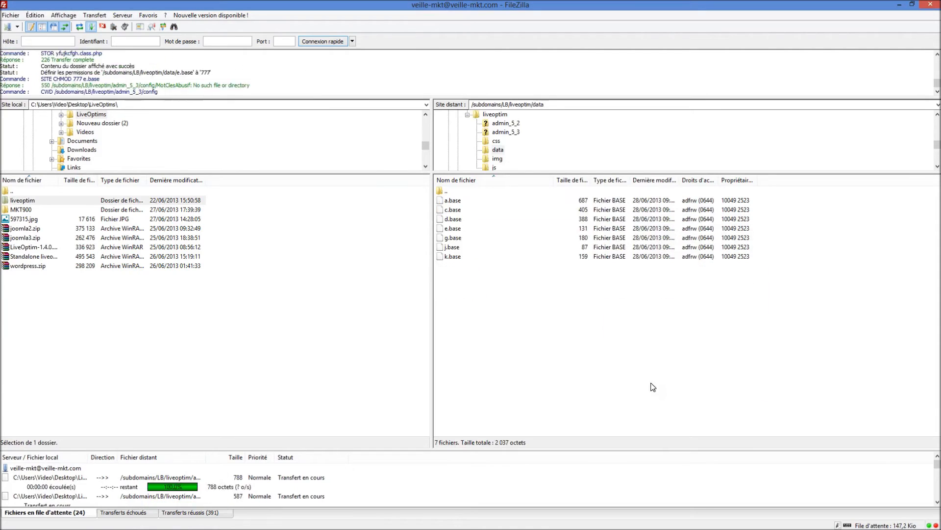
double_click(446, 190)
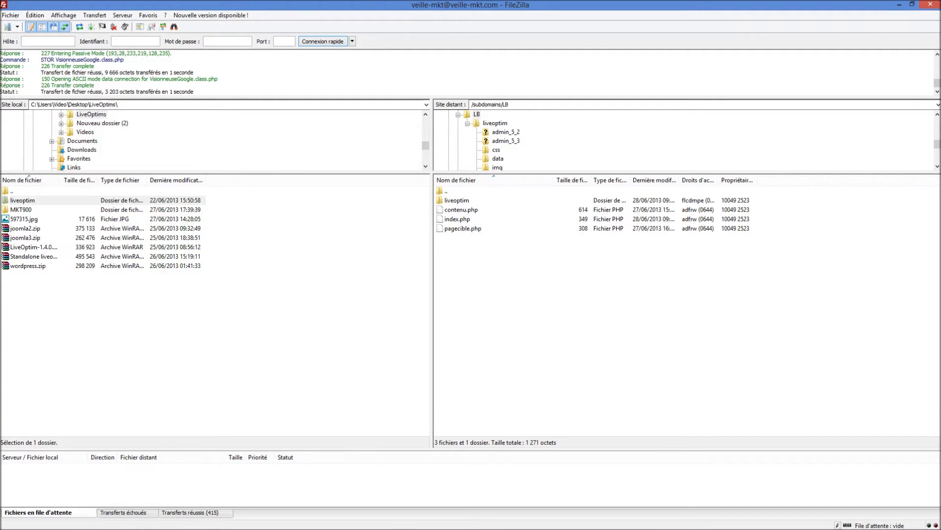
Switch to Notepad++, uncomment the require_once line for /liveoptim/liveoptim.php in index.php, and check its path
click(173, 523)
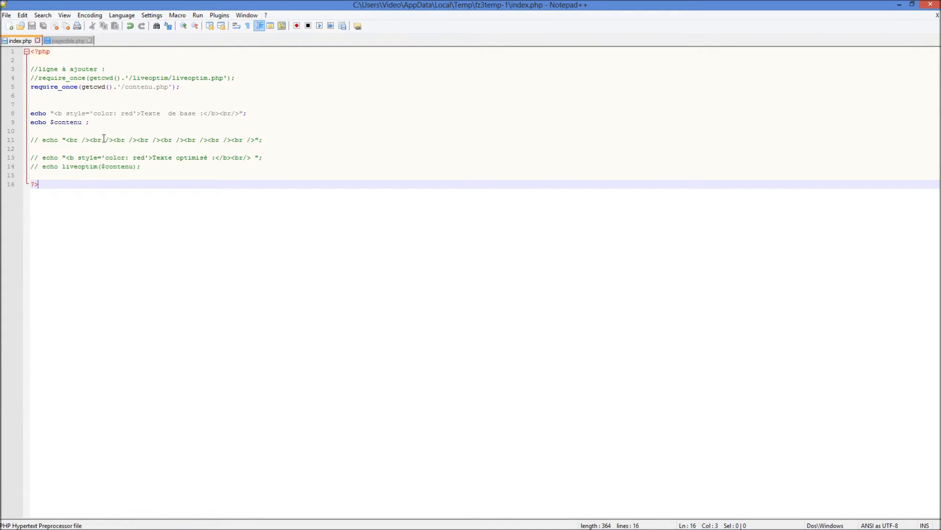
click(175, 167)
double_click(63, 122)
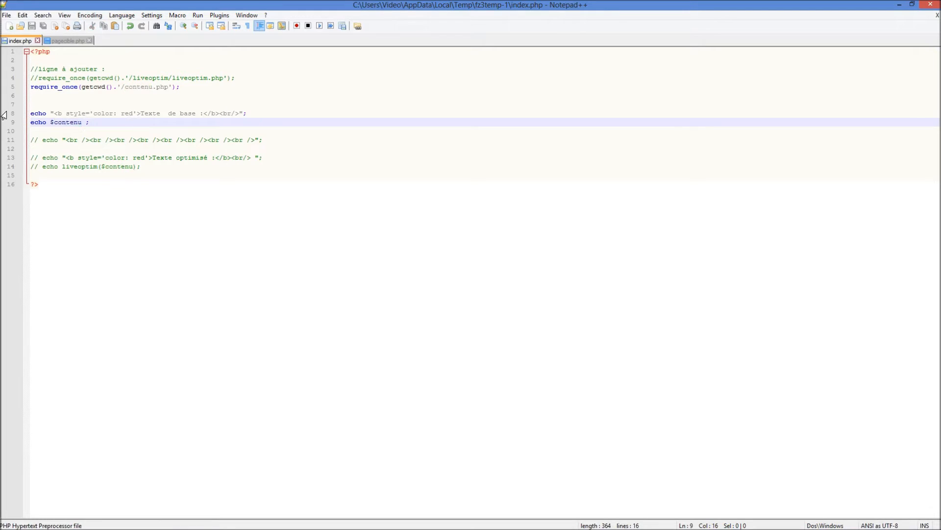
click(137, 174)
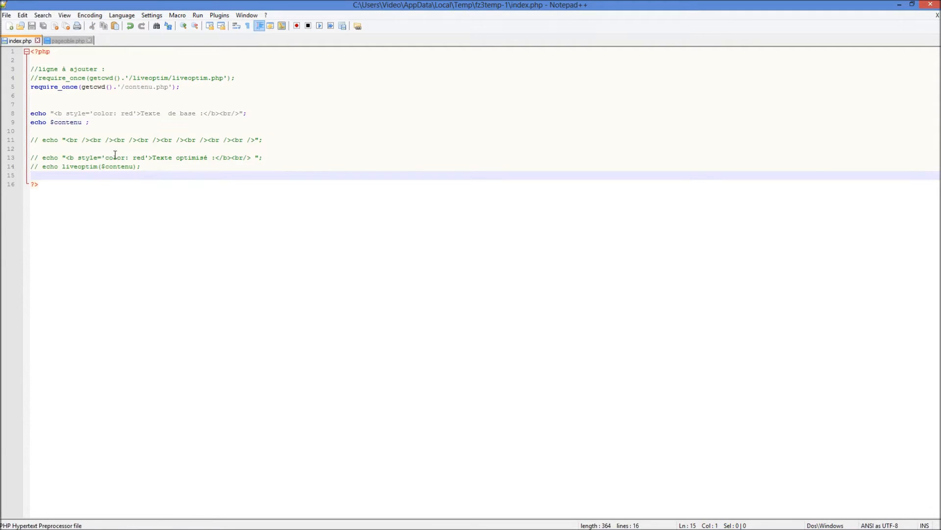
click(35, 78)
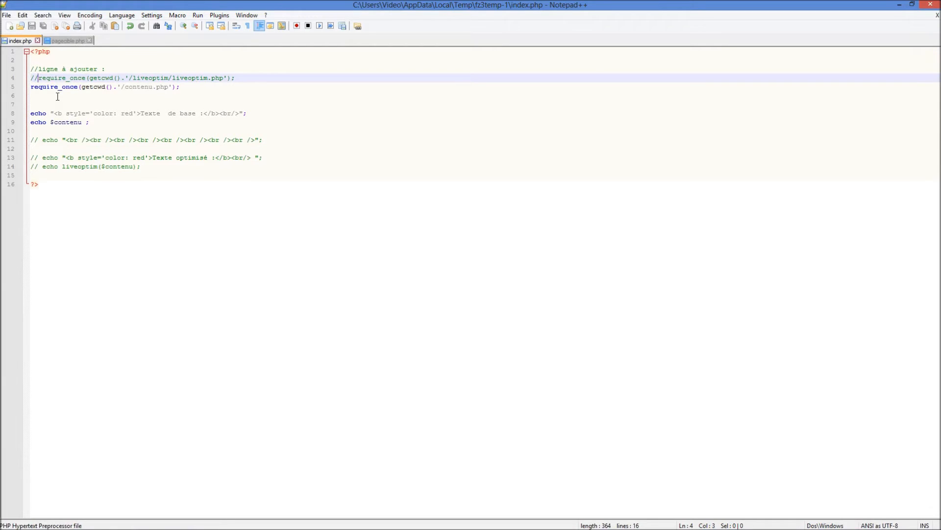
key(BackSpace)
key(BackSpace)
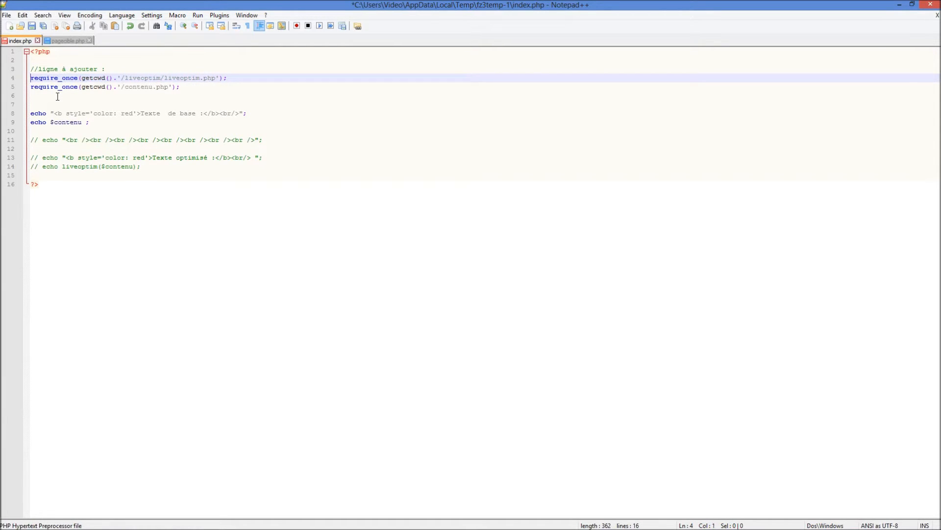
double_click(56, 78)
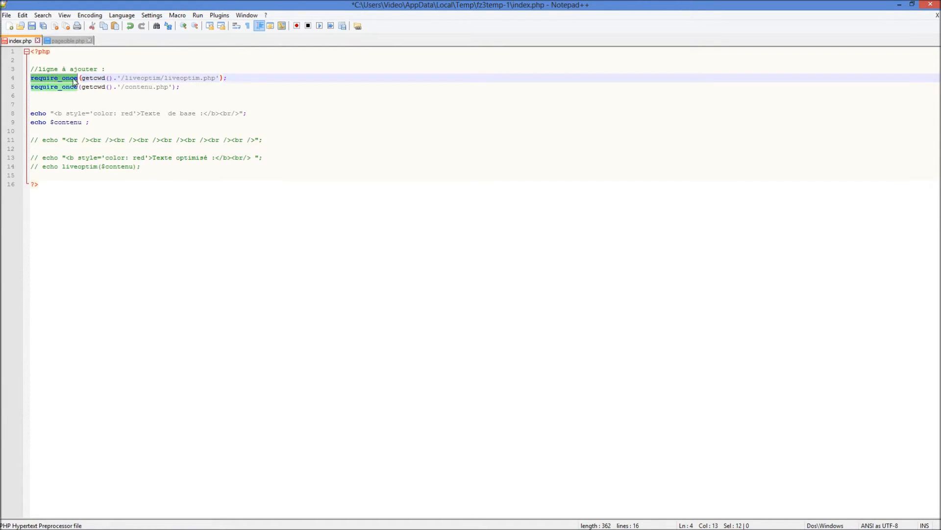
click(149, 77)
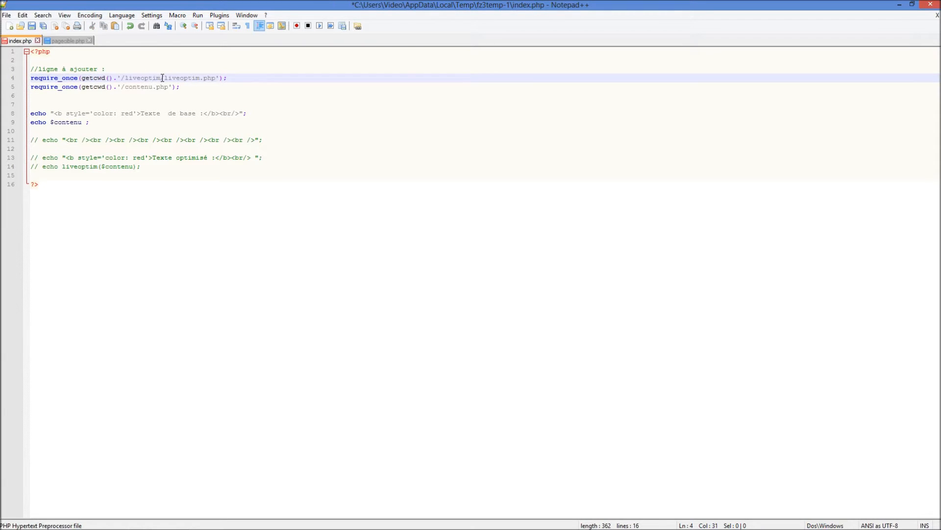
drag(165, 78, 219, 78)
click(192, 96)
click(202, 78)
Uncomment the echo lines for the line breaks, the "Texte optimisé" heading and liveoptim($contenu), and save index.php
drag(147, 166, 1, 139)
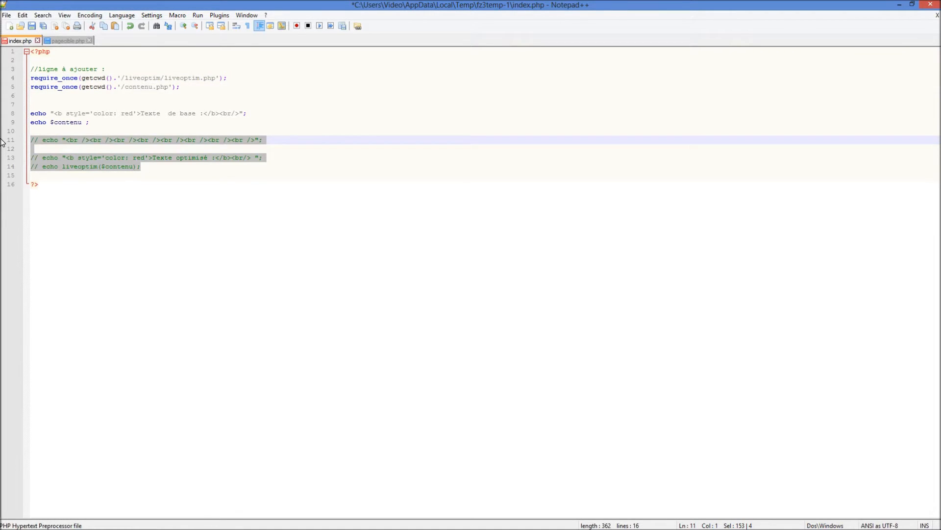
key(ctrl+q)
click(76, 172)
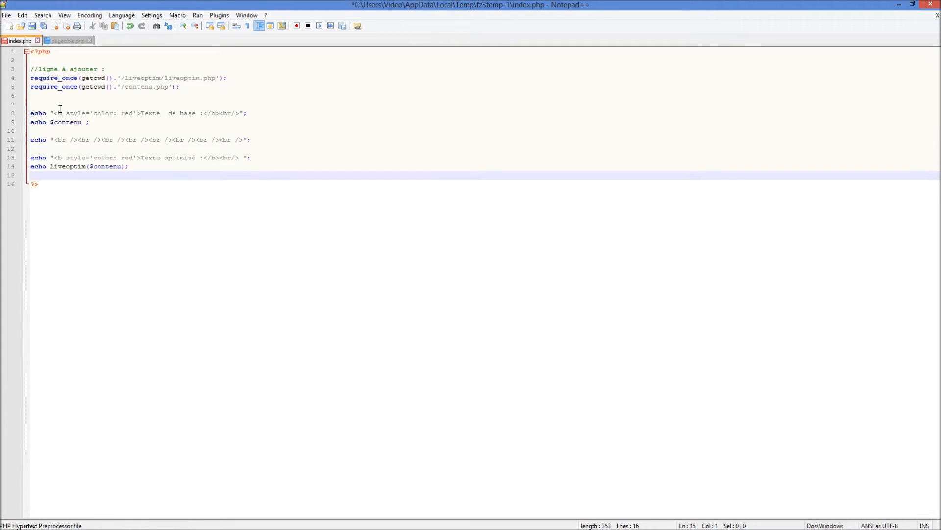
click(56, 136)
drag(255, 140, 1, 131)
click(78, 167)
double_click(53, 167)
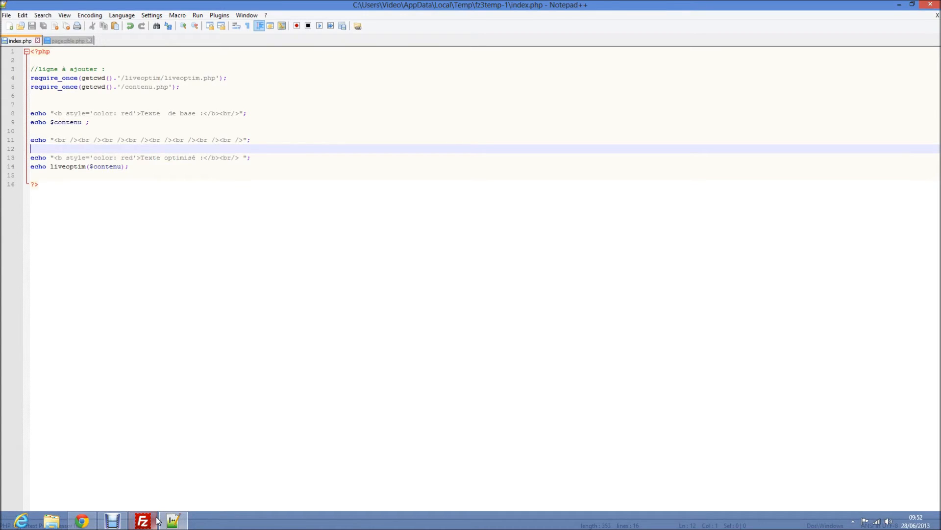
Switch to FileZilla and send the modified index.php back to the server
click(143, 521)
click(459, 296)
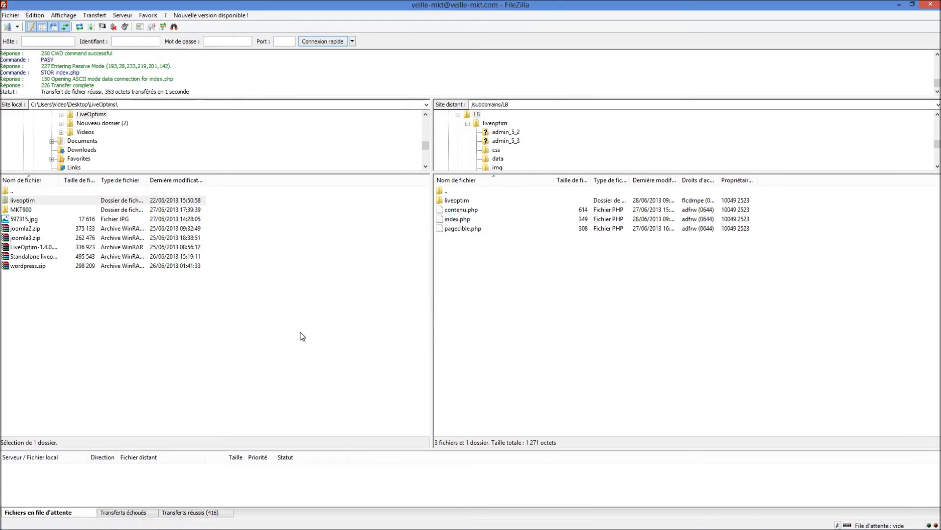
Switch to Chrome and open lb.veille-mkt.com/liveoptim/admin.php in a new tab
click(82, 521)
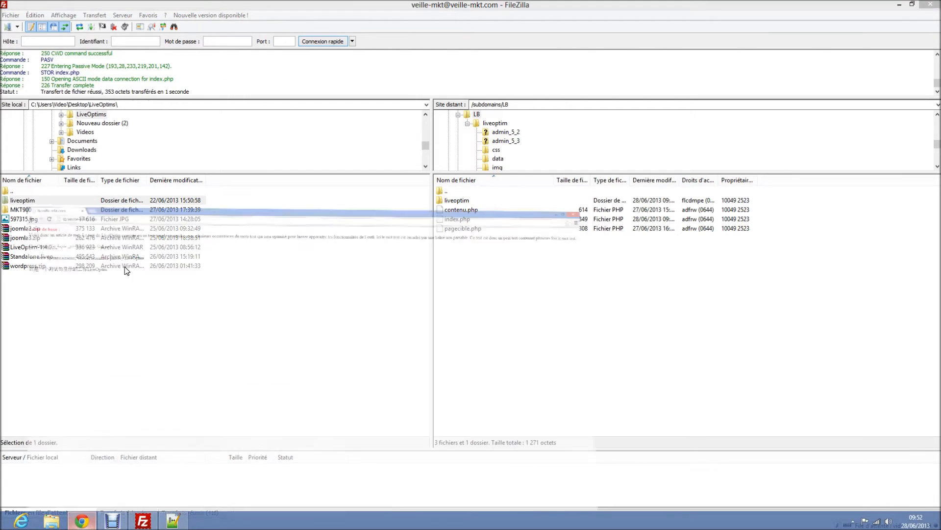
click(126, 20)
key(ctrl+c)
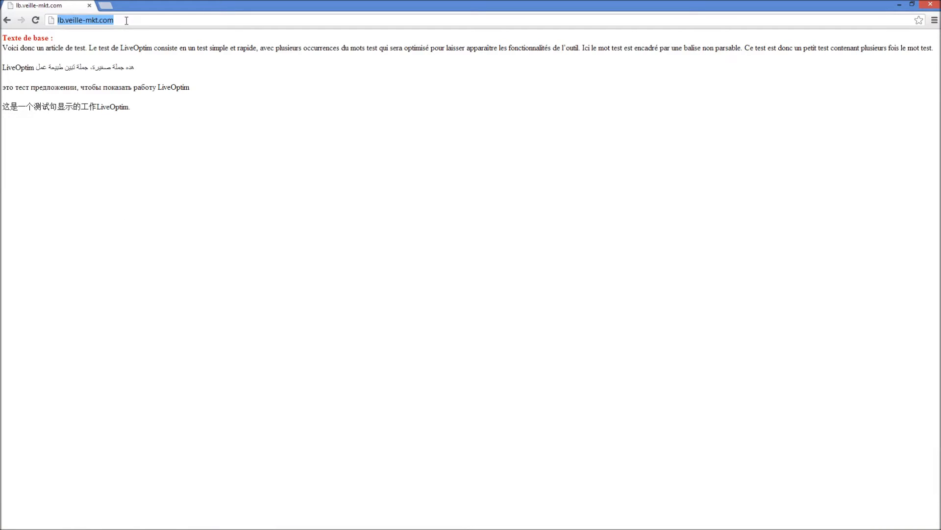
click(106, 5)
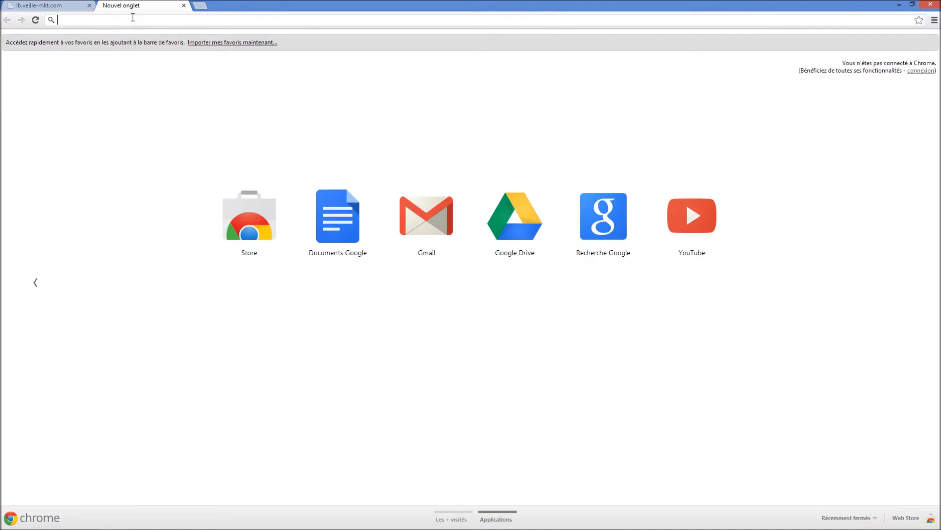
key(ctrl+v)
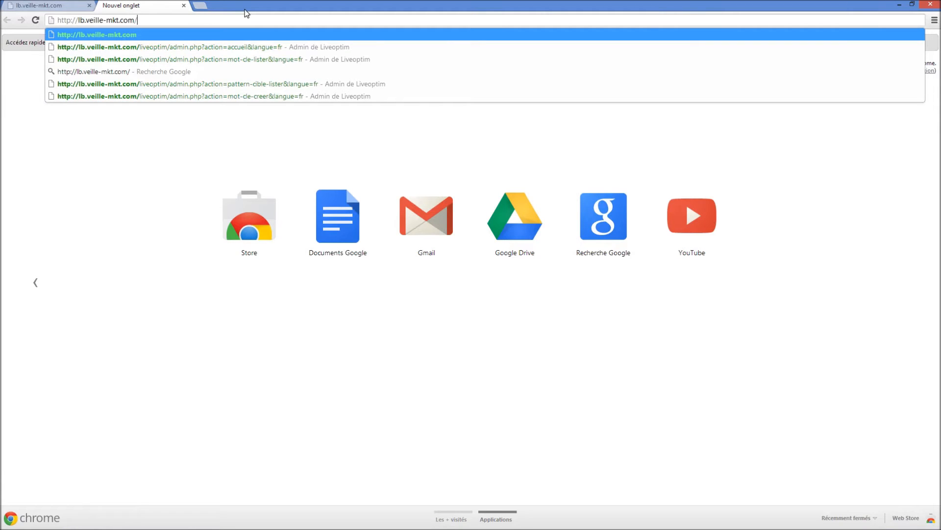
text(liveoptim)
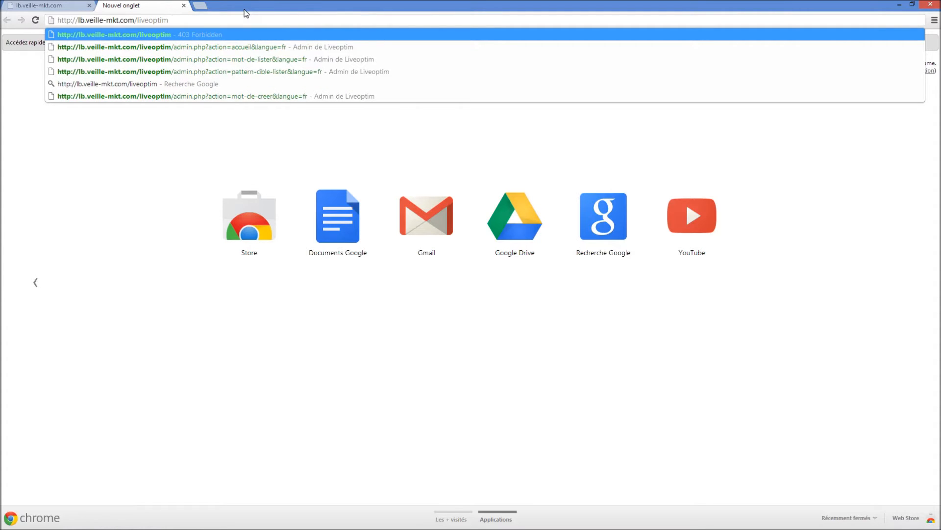
text(/admin.php)
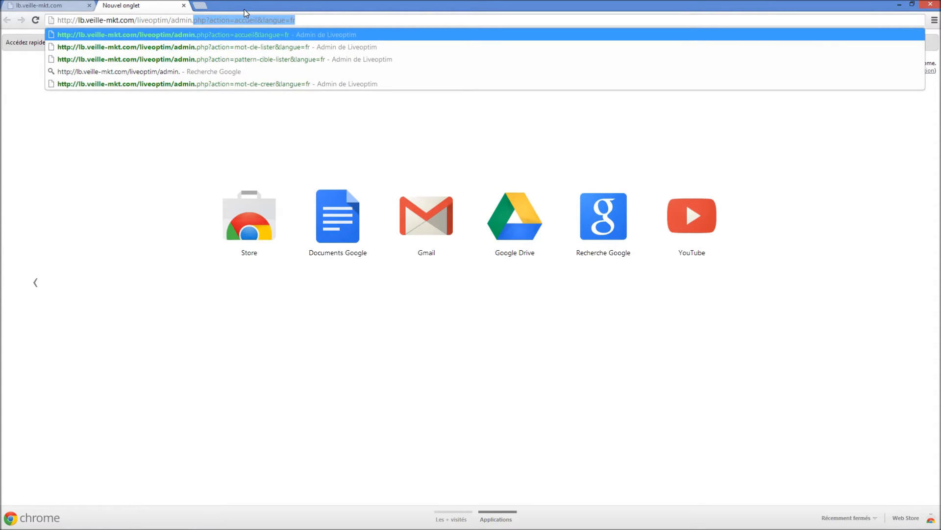
key(Delete)
key(Return)
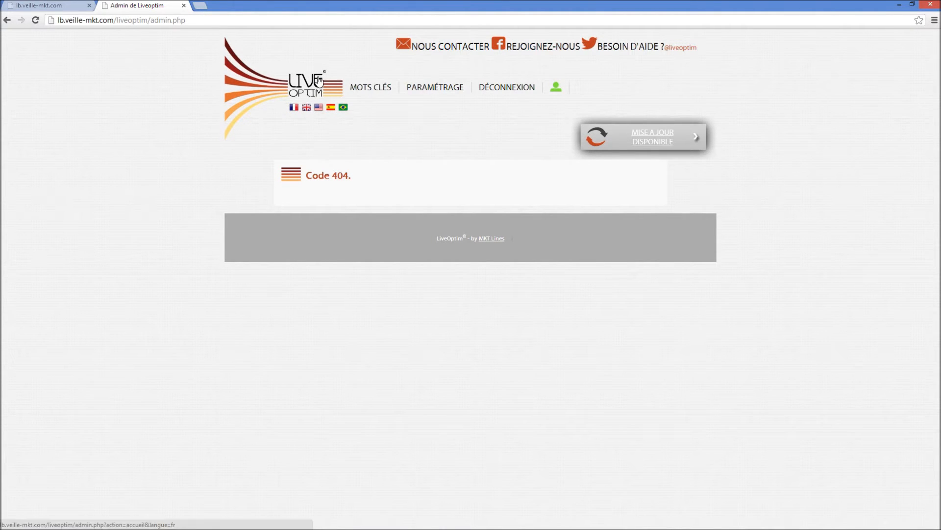
Go to the LiveOptim administration home, then define, confirm and save the administration password
click(319, 80)
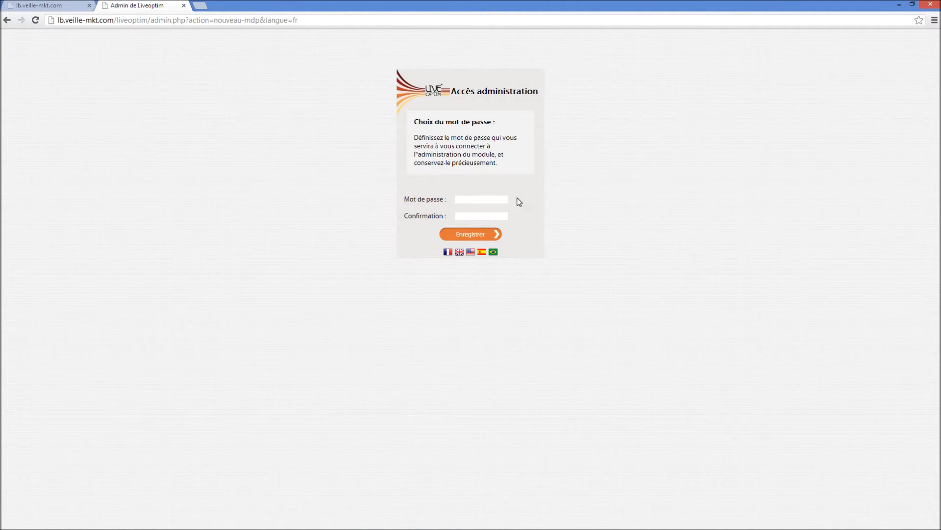
click(497, 199)
text(••••••••)
key(Tab)
text(•••••••••)
click(485, 233)
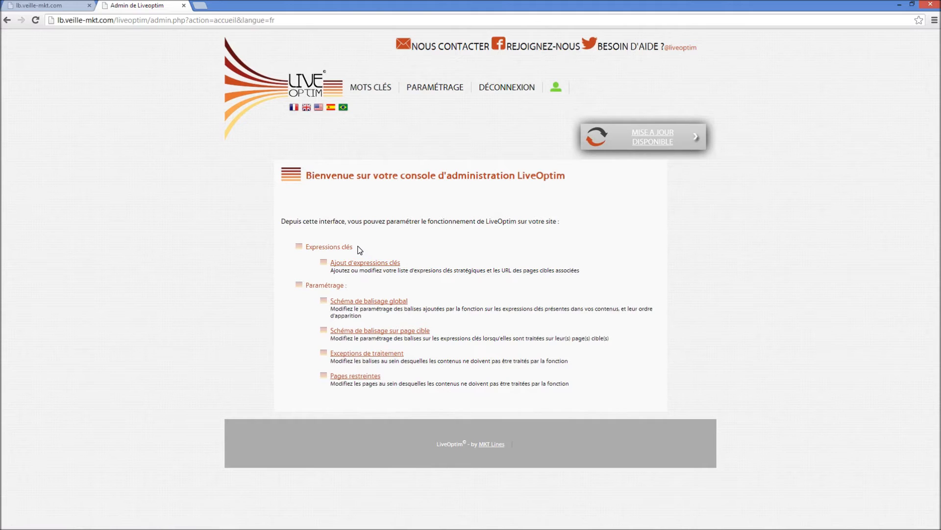
Open the key expression management page through "Ajout d'expressions clés" in the LiveOptim console
drag(358, 246, 308, 248)
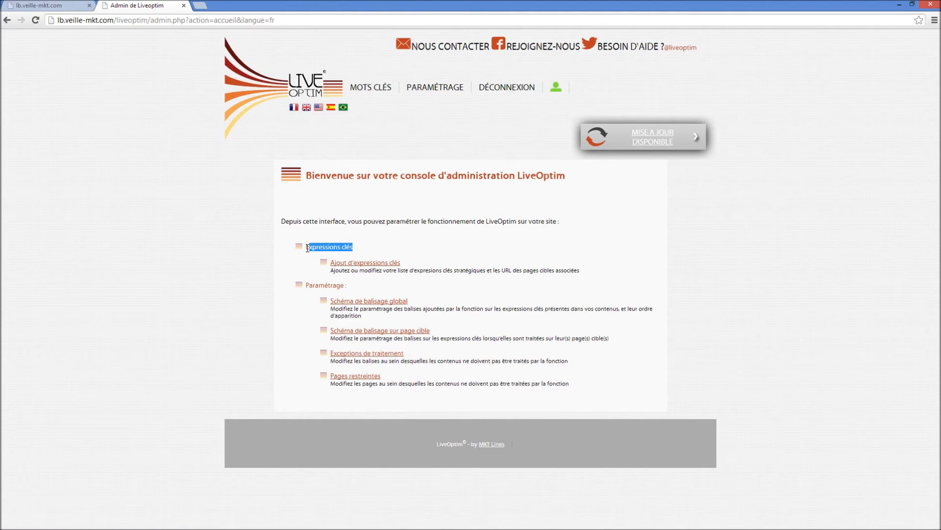
click(305, 277)
click(364, 265)
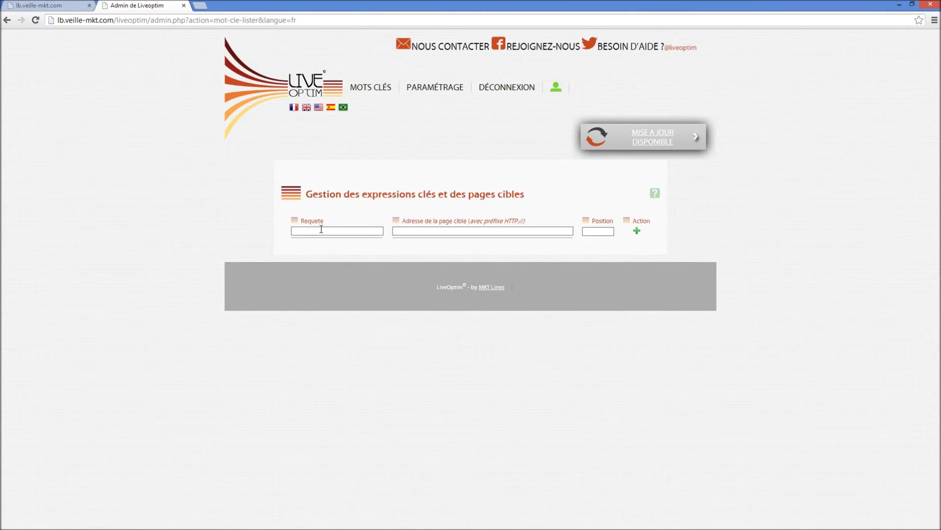
Examine the word "test" in the base text of the lb.veille-mkt.com page, and return to the LiveOptim console
click(55, 5)
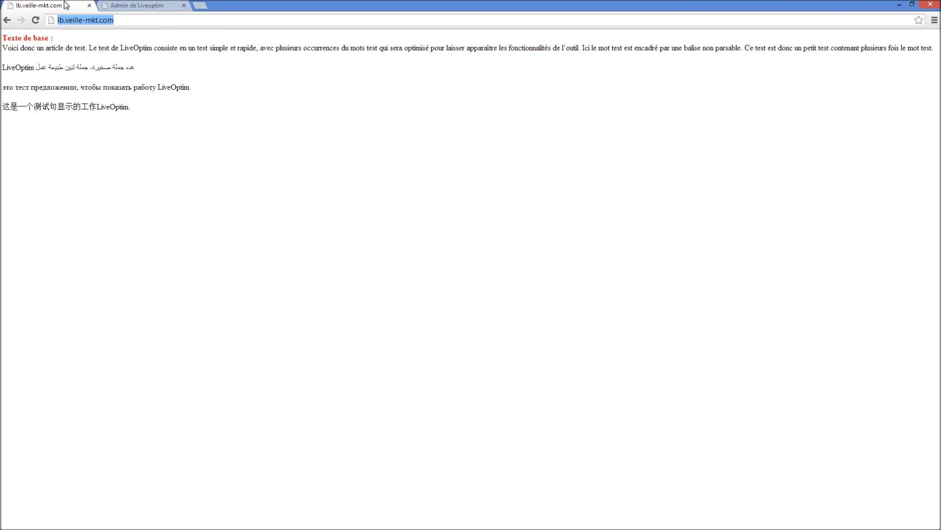
double_click(80, 48)
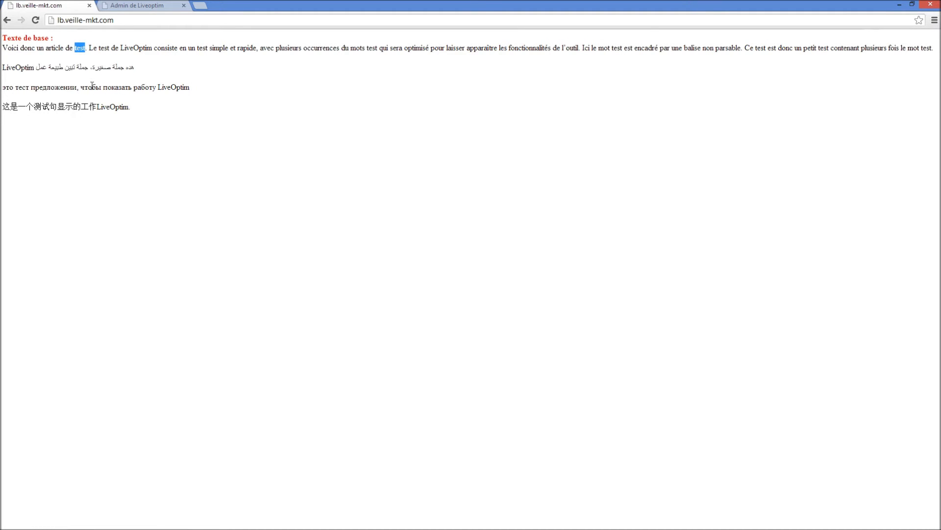
click(131, 5)
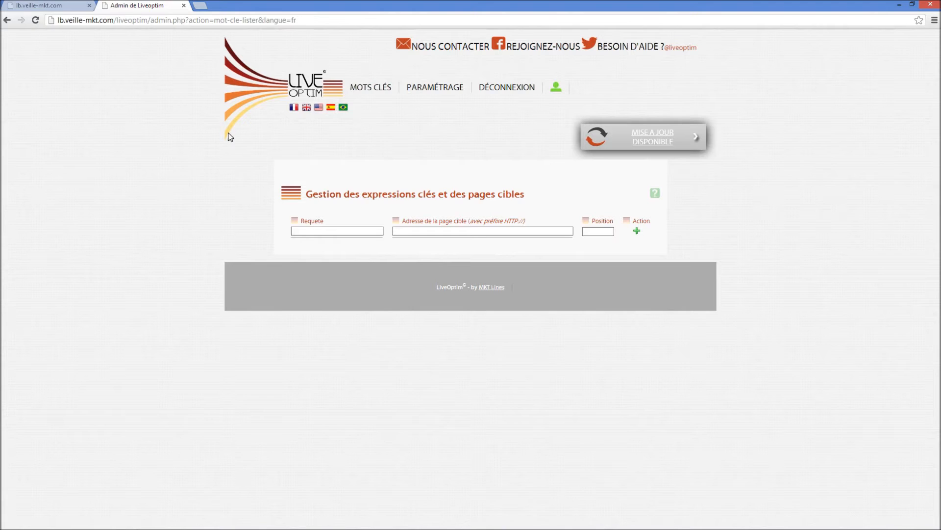
click(305, 232)
click(320, 230)
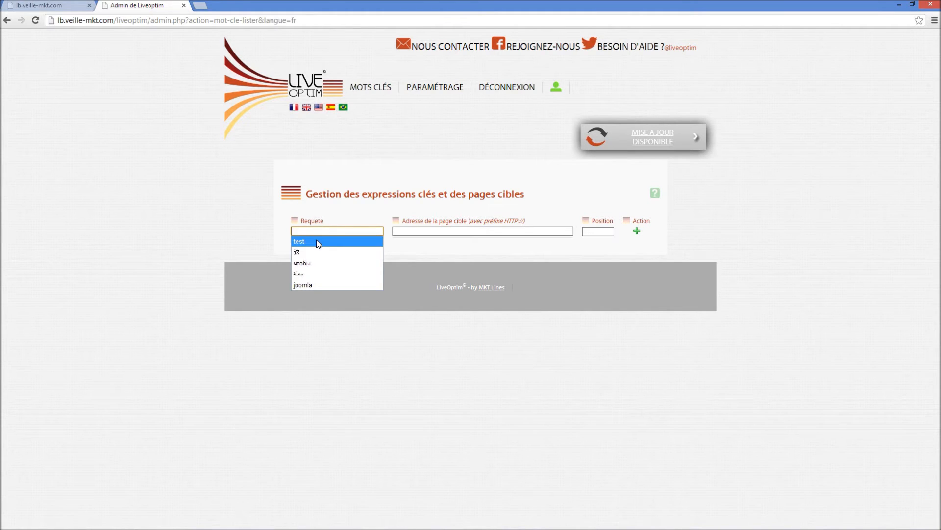
click(315, 240)
click(424, 230)
click(423, 230)
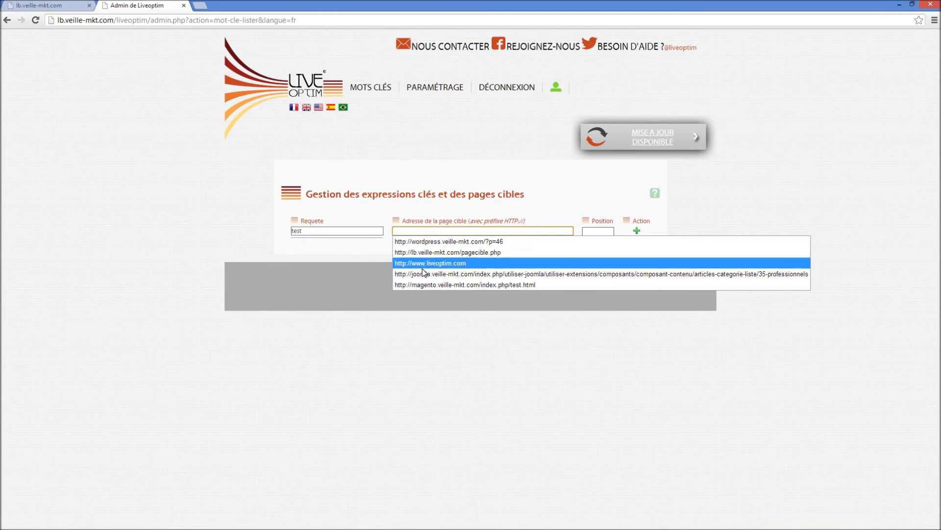
click(430, 253)
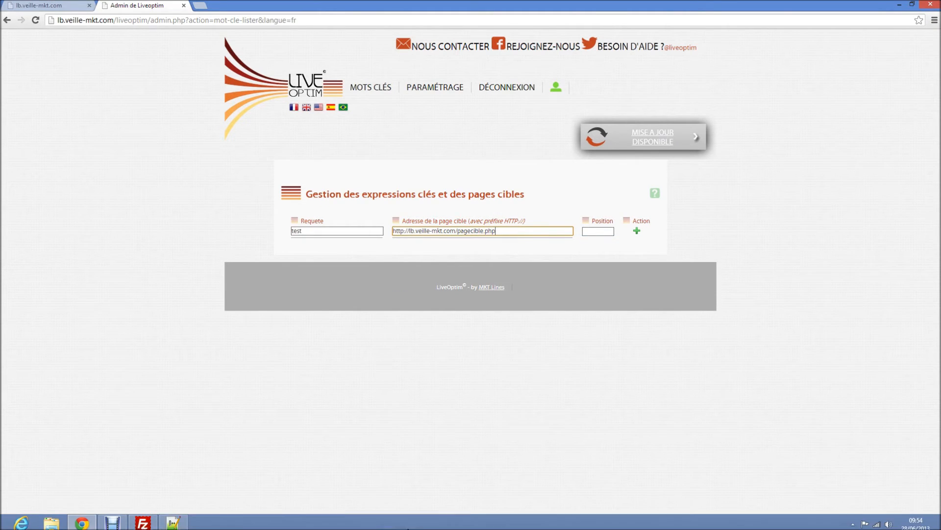
click(142, 521)
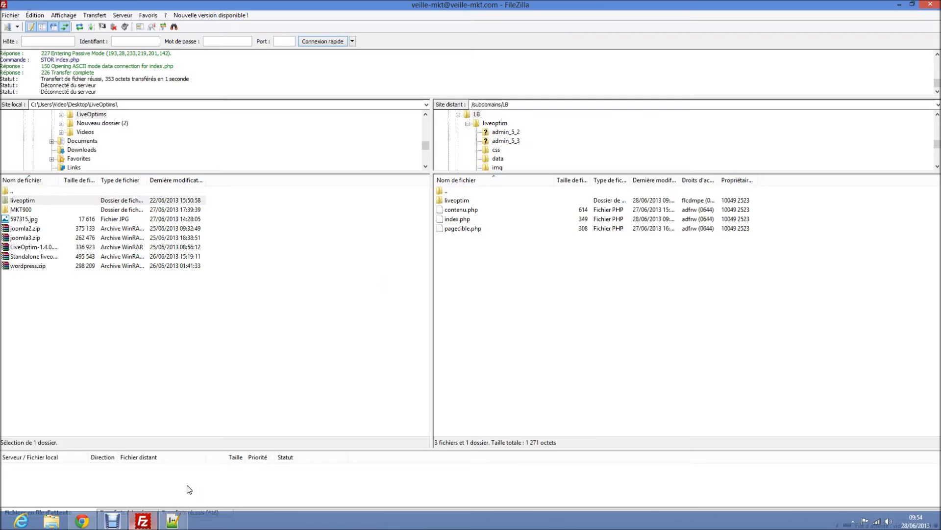
click(900, 5)
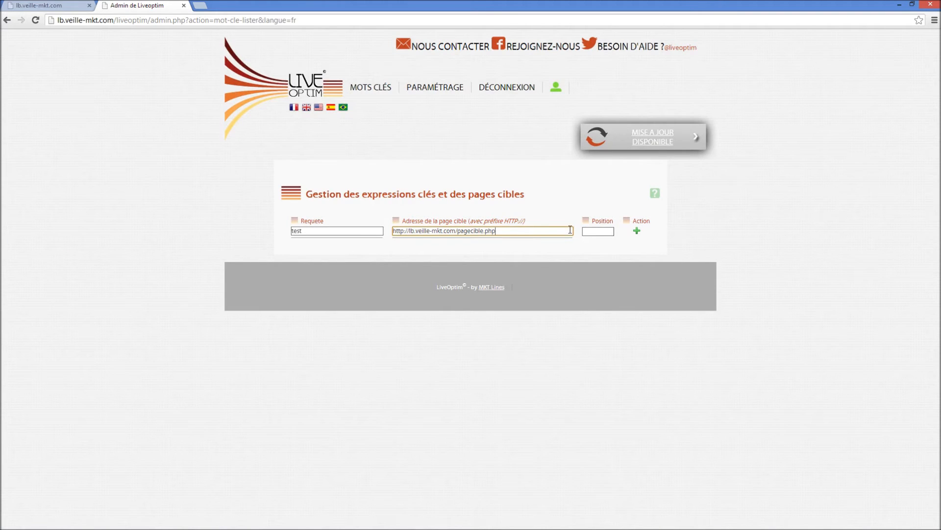
key(Return)
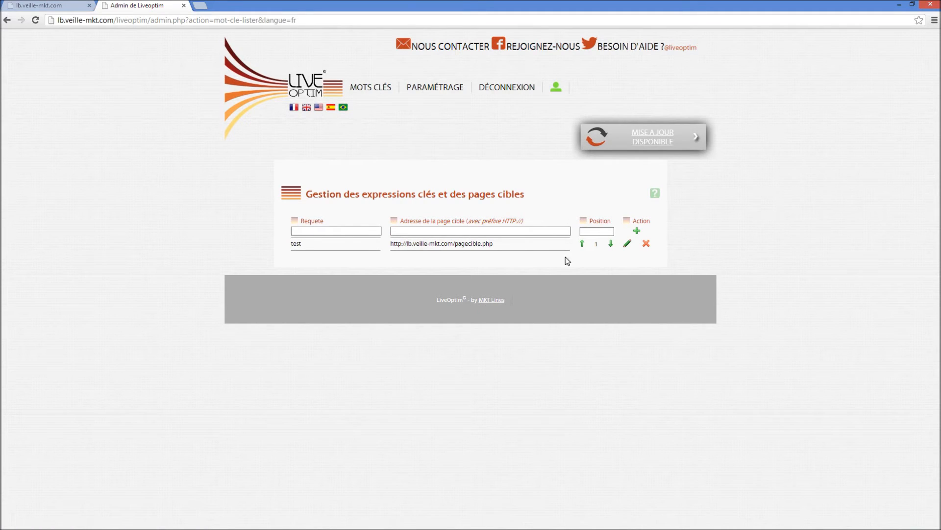
click(351, 231)
click(351, 231)
click(347, 243)
click(430, 230)
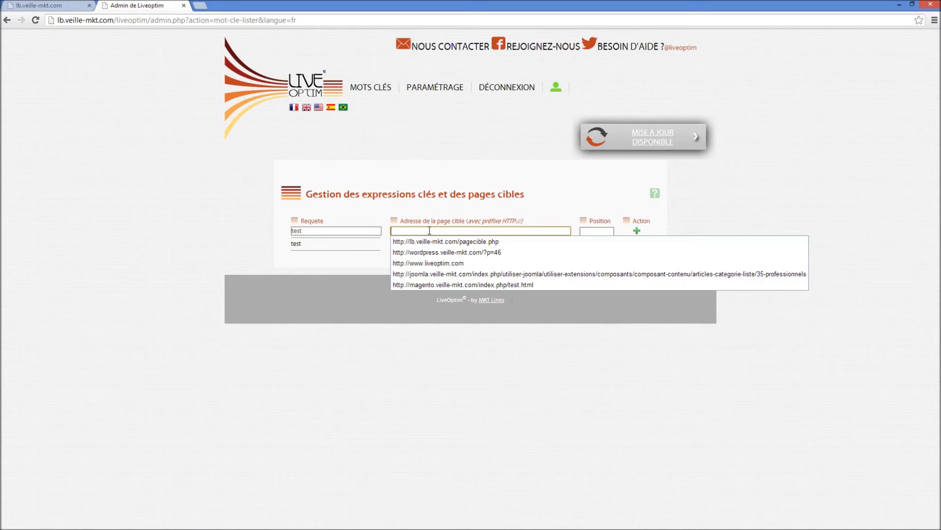
click(429, 264)
key(Return)
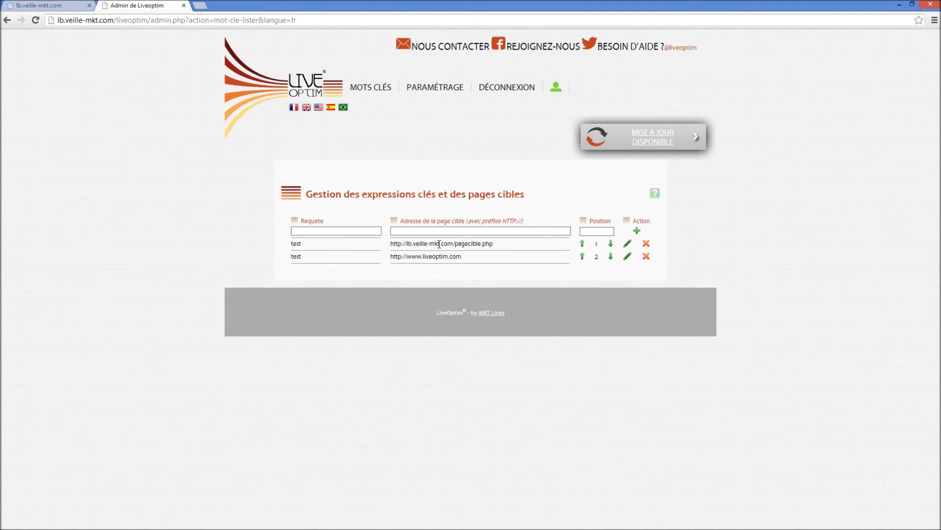
click(582, 256)
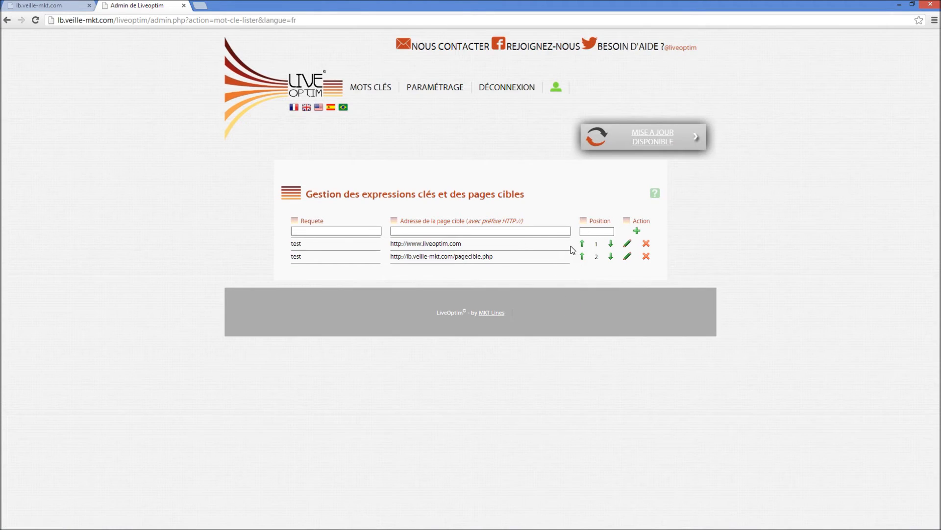
Add the key expressions 这, чтобы and جملة without target pages, and move the "test" entry for pagecible.php up to position 1
click(320, 233)
click(321, 233)
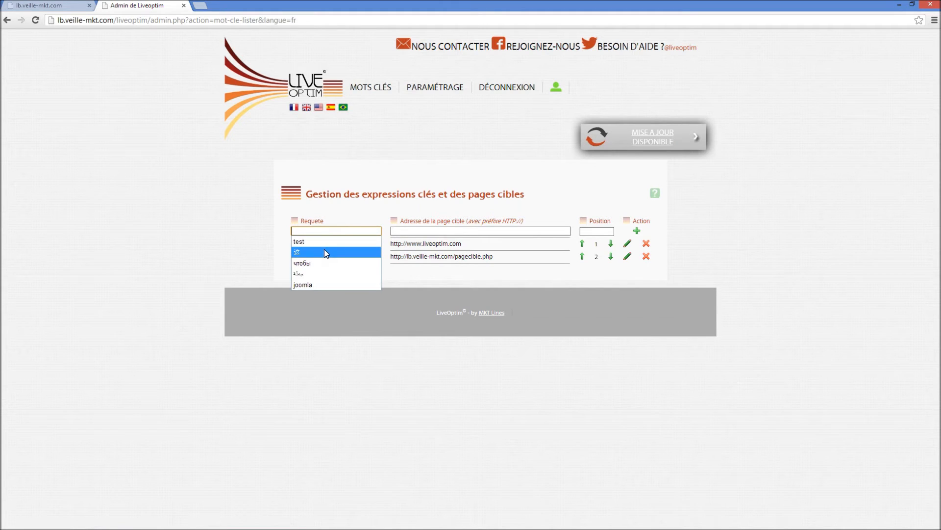
click(325, 251)
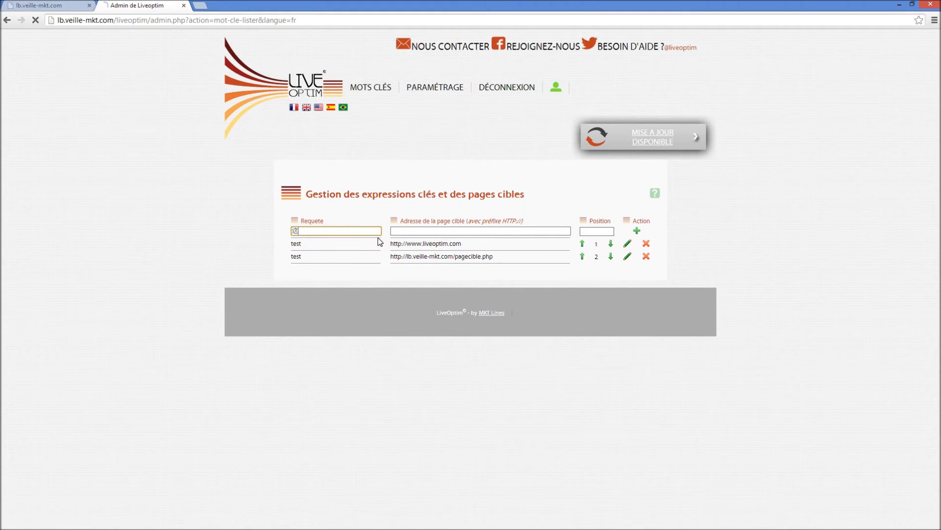
key(Return)
click(309, 232)
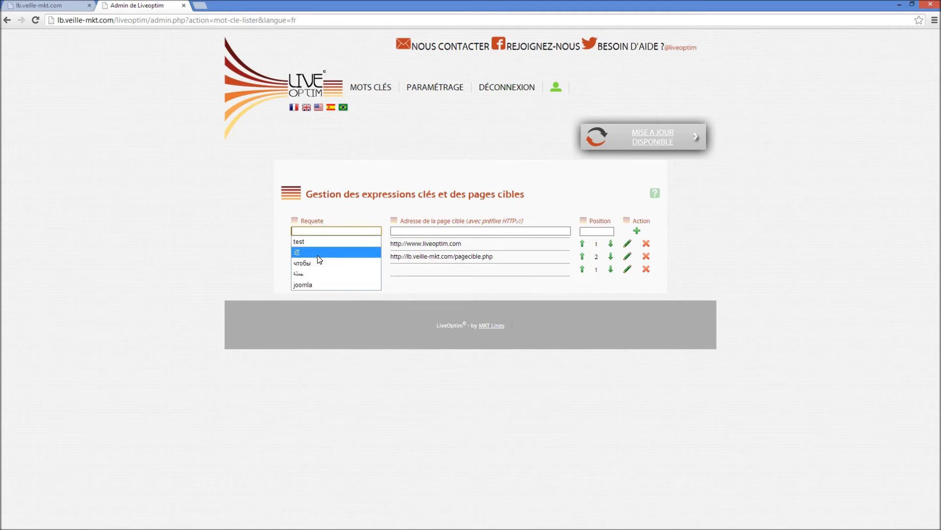
click(320, 260)
key(Return)
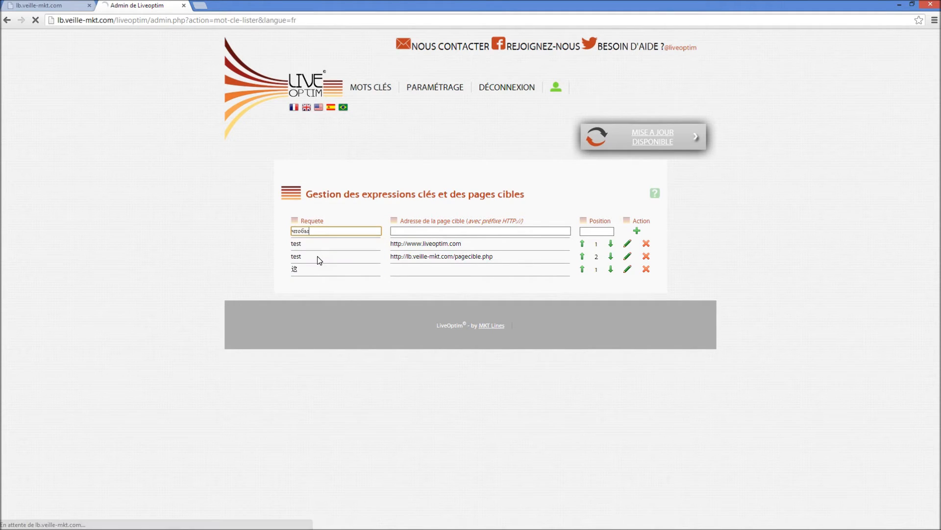
click(324, 229)
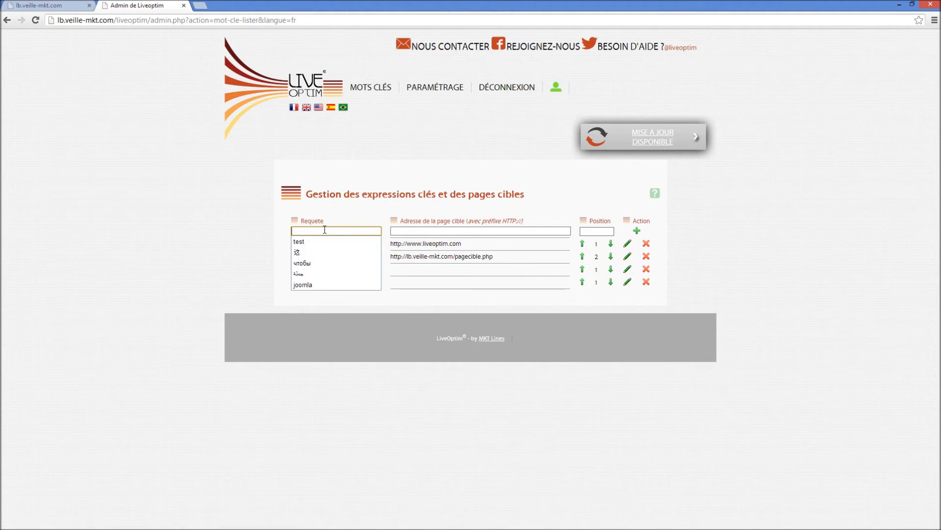
click(325, 274)
key(Return)
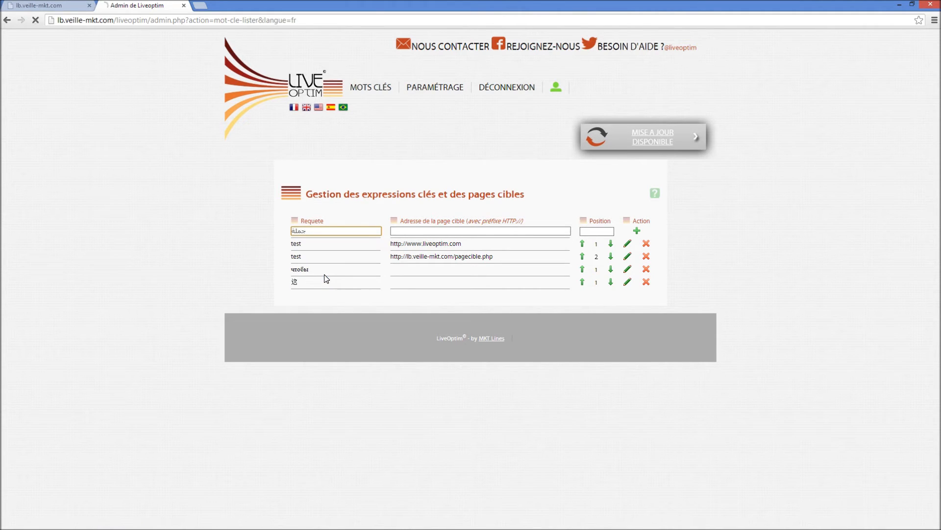
click(582, 257)
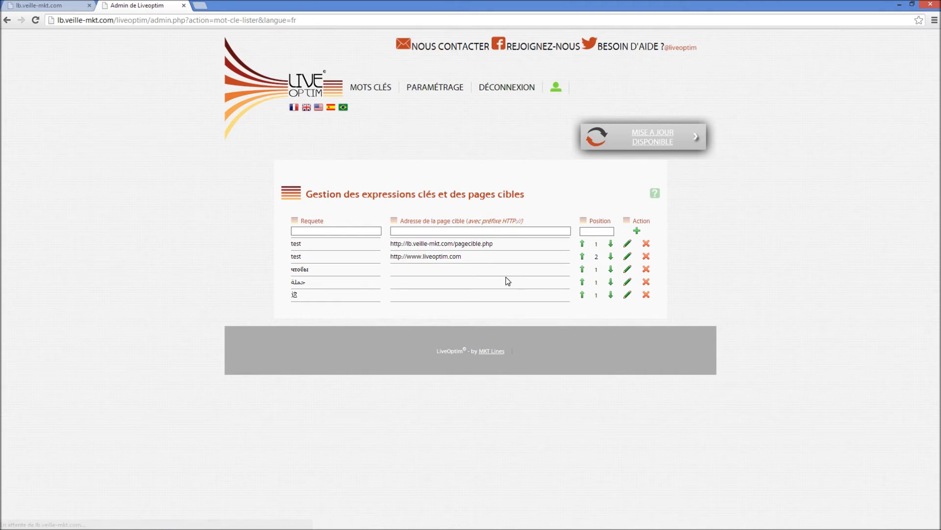
Open "Schéma de balisage global" and set "Effectuer le traitement en boucle" to Oui
mouse_move(407, 96)
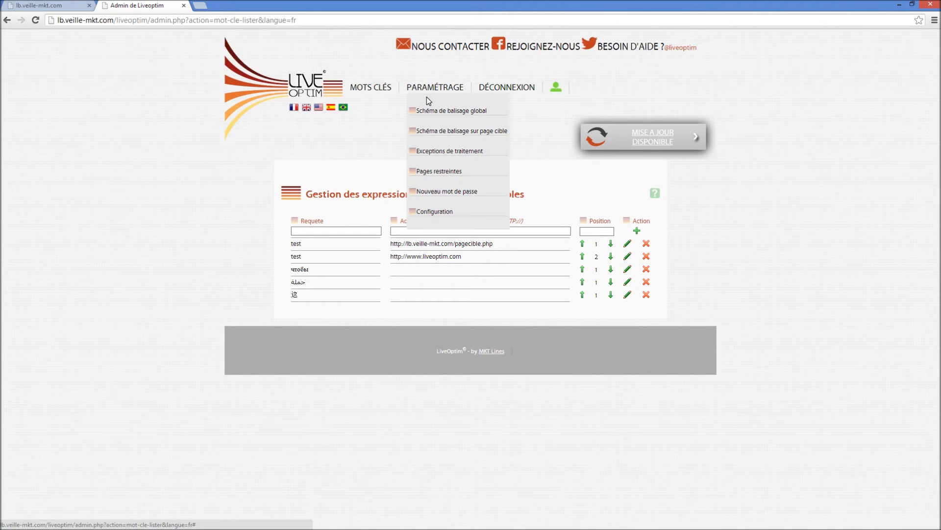
click(430, 111)
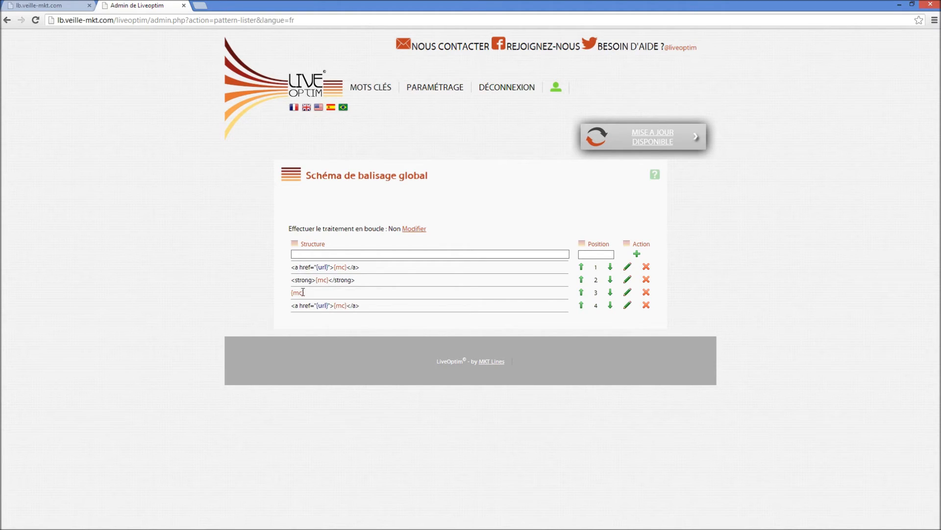
drag(306, 294, 292, 294)
click(292, 307)
click(415, 229)
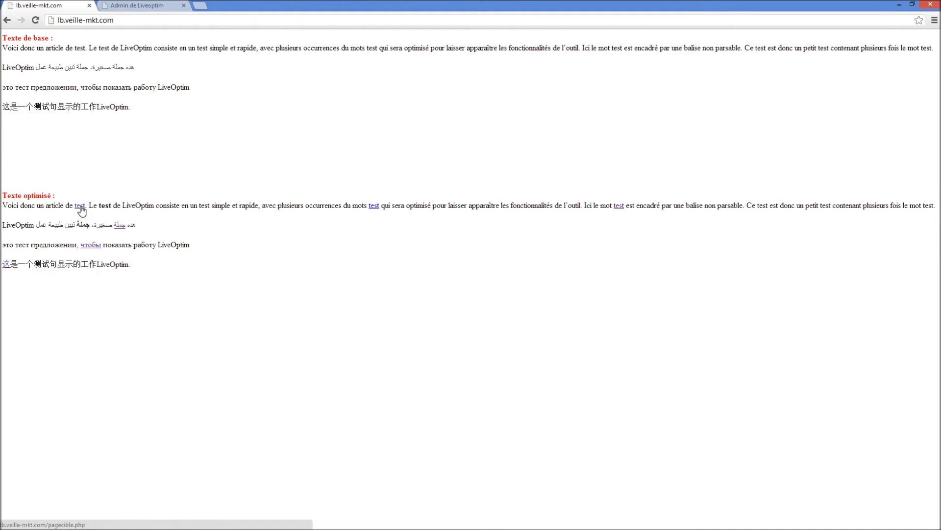
Examine how the occurrences of "test" are tagged in the "Texte optimisé" section of lb.veille-mkt.com, and return to the LiveOptim console
double_click(105, 205)
click(215, 207)
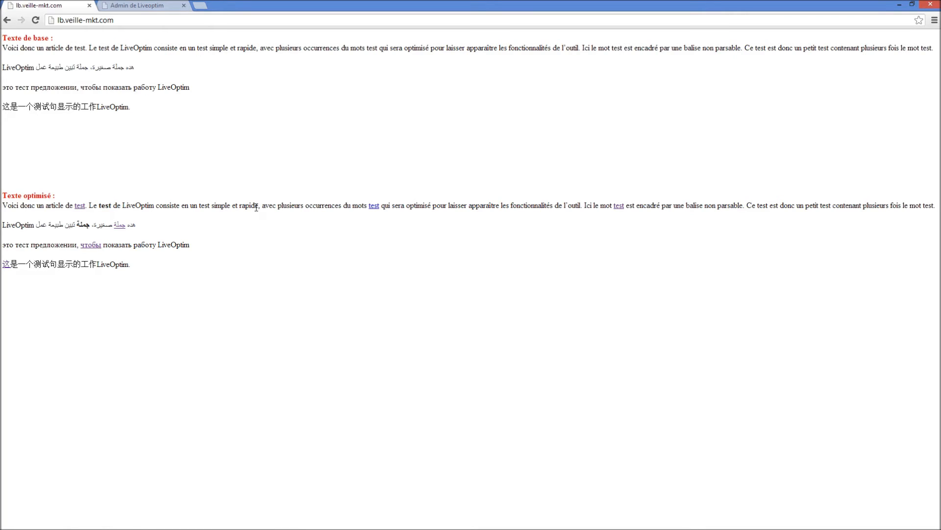
double_click(206, 205)
click(277, 207)
click(131, 5)
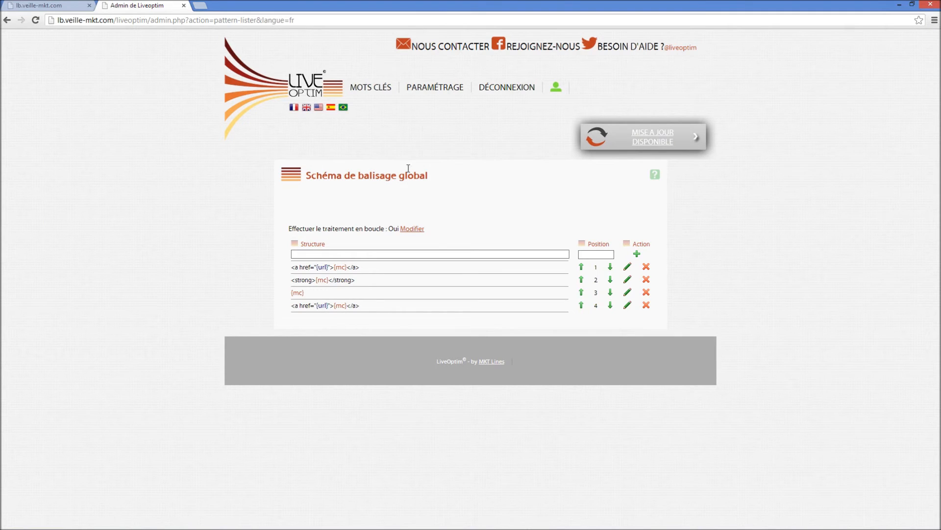
Open the LiveOptim configuration options, set Limite to 8 and accept the alert
mouse_move(433, 88)
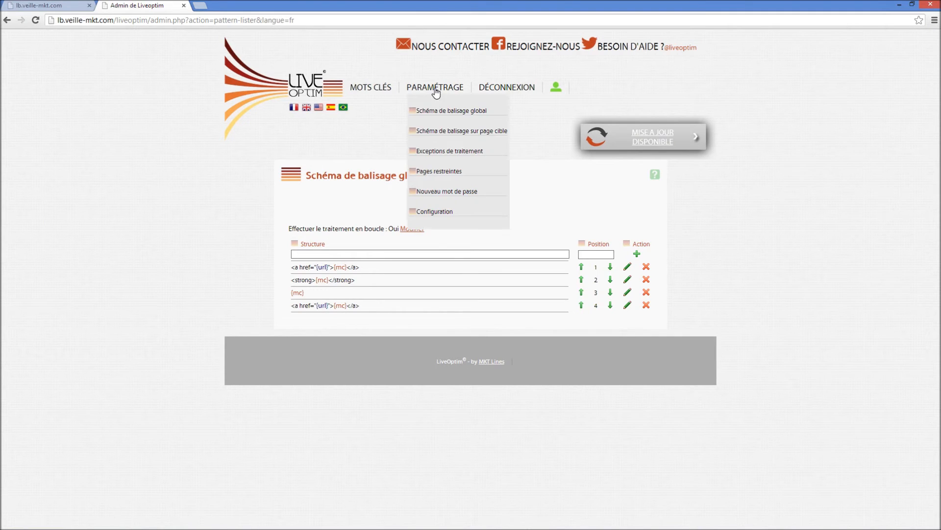
click(434, 216)
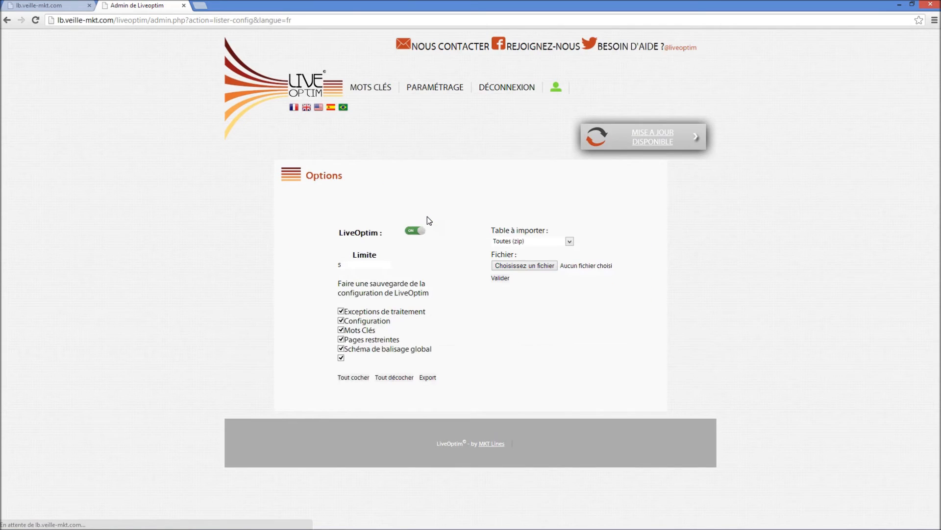
click(354, 265)
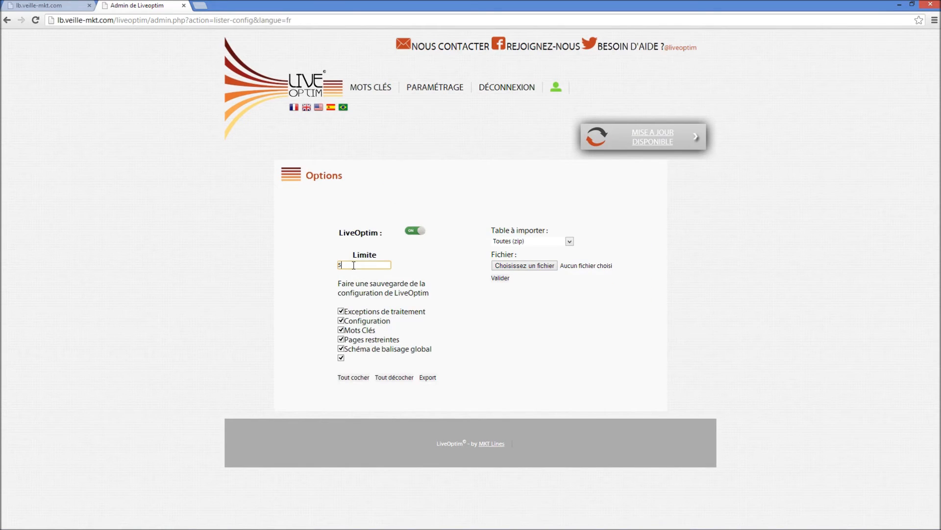
click(350, 261)
click(349, 266)
double_click(342, 265)
text(8)
click(331, 267)
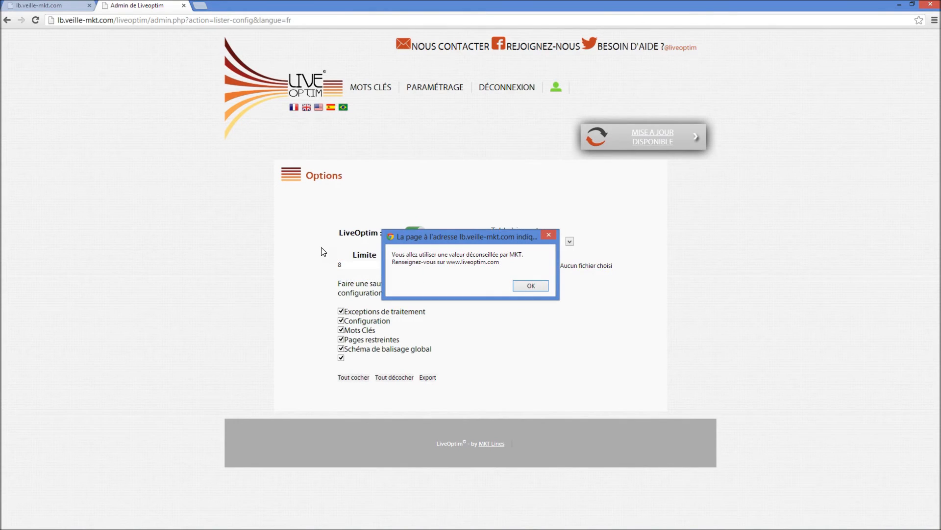
click(530, 285)
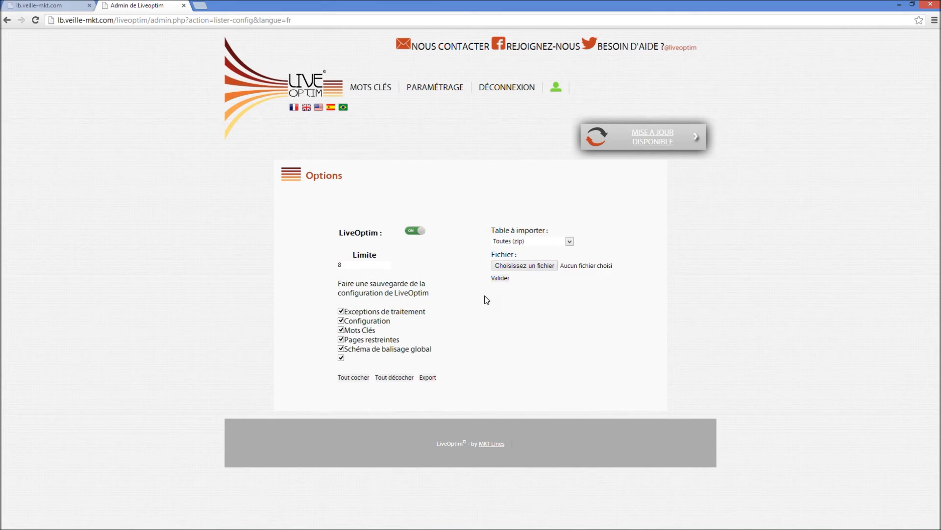
Reload the lb.veille-mkt.com page and examine the occurrences of "test" at the end of the optimised sentence
click(55, 6)
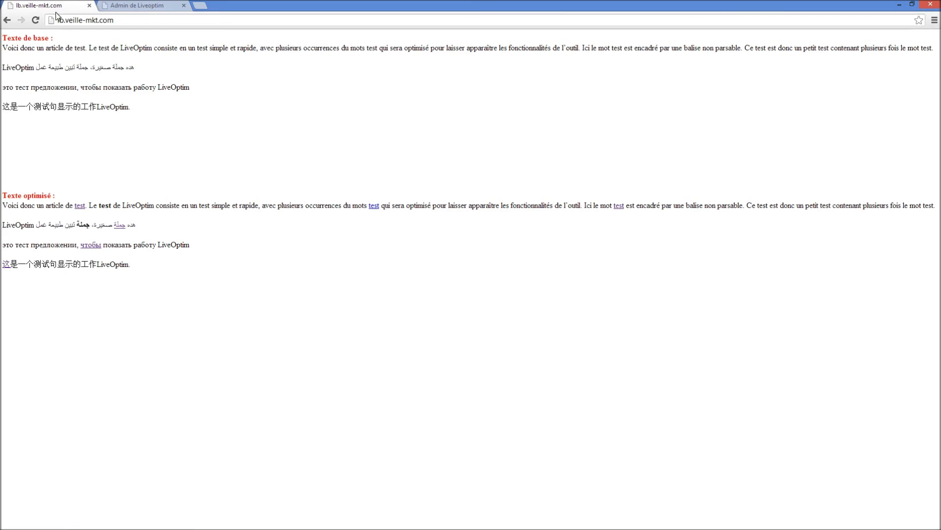
click(35, 20)
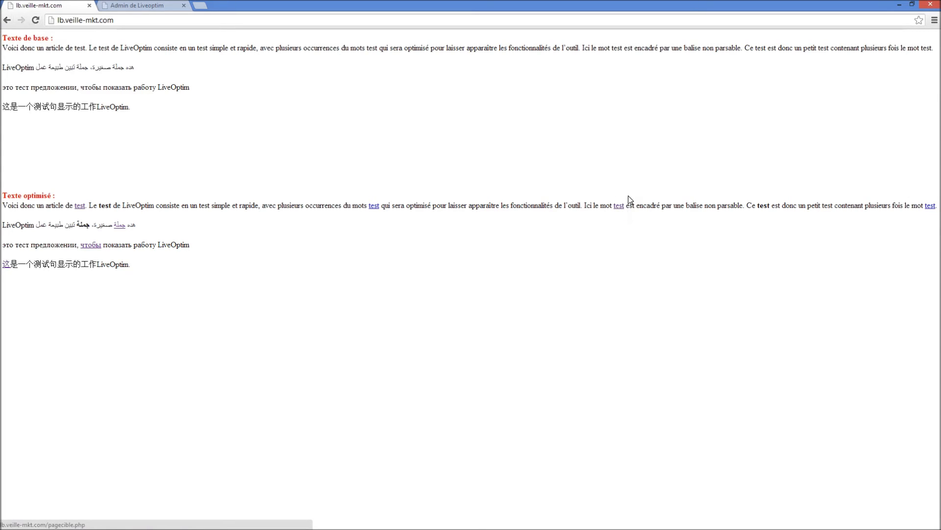
double_click(764, 205)
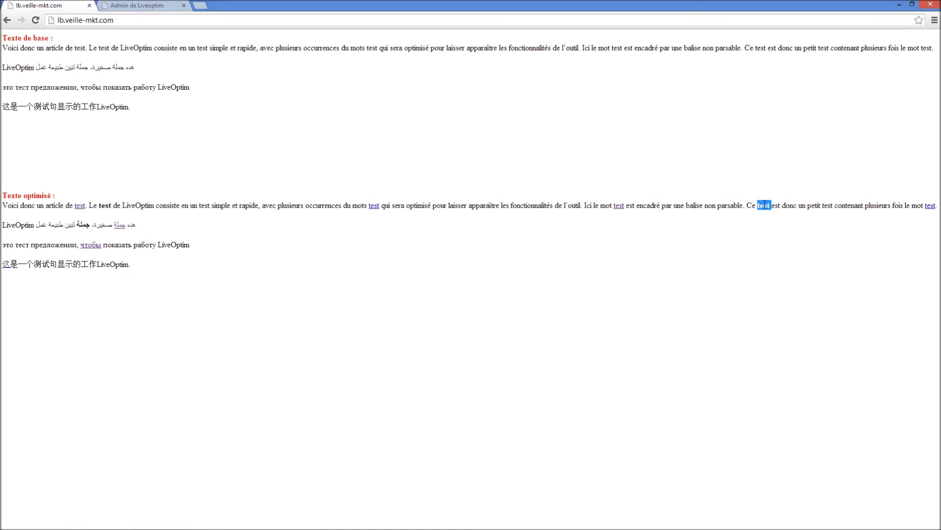
double_click(828, 205)
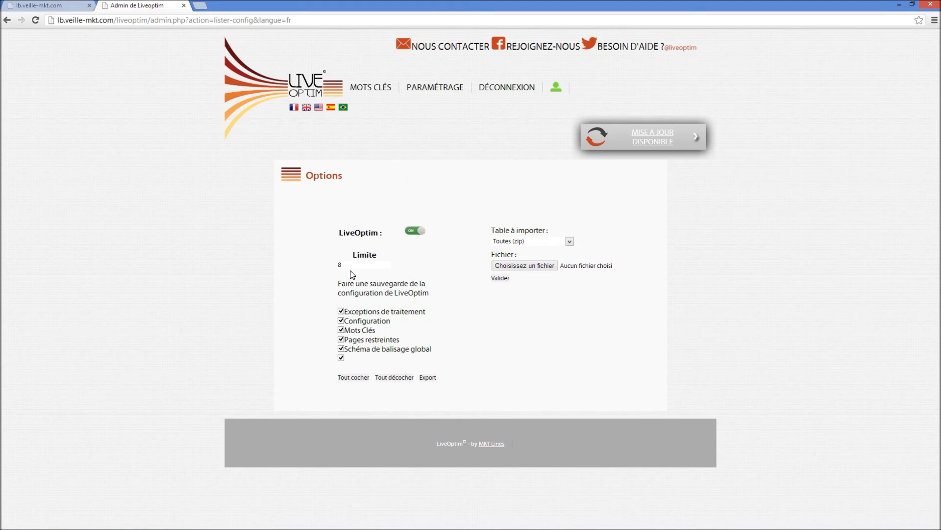
Set Limite to 5 in the LiveOptim configuration options, and open the key expression management page
drag(353, 266, 304, 257)
text(5)
key(Return)
mouse_move(440, 93)
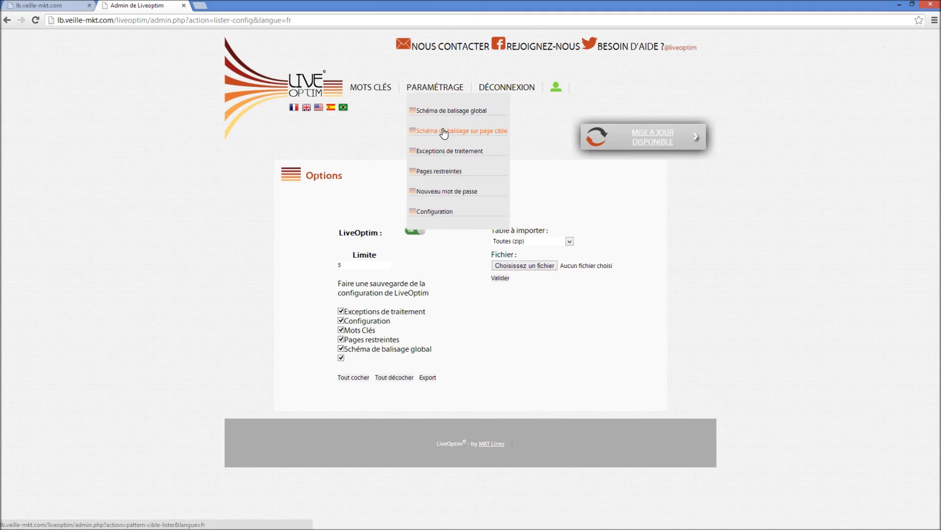
click(365, 89)
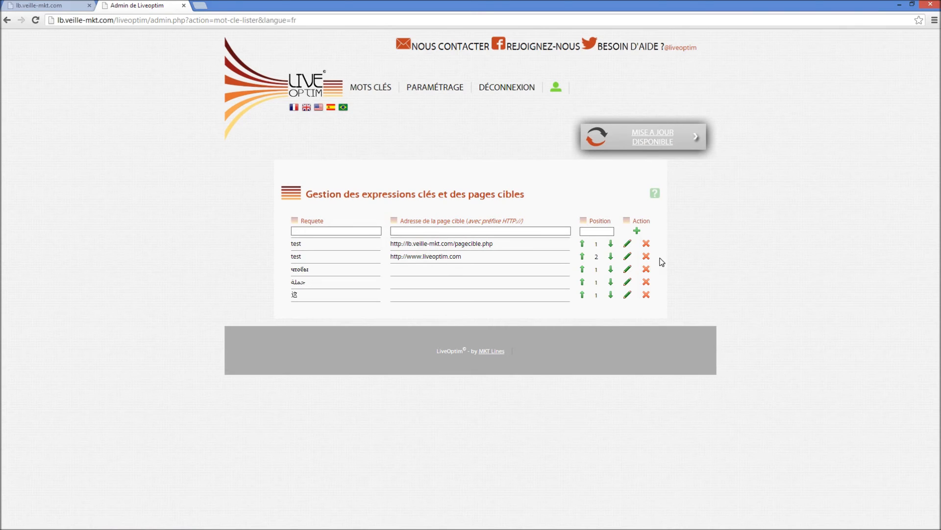
click(645, 257)
click(490, 282)
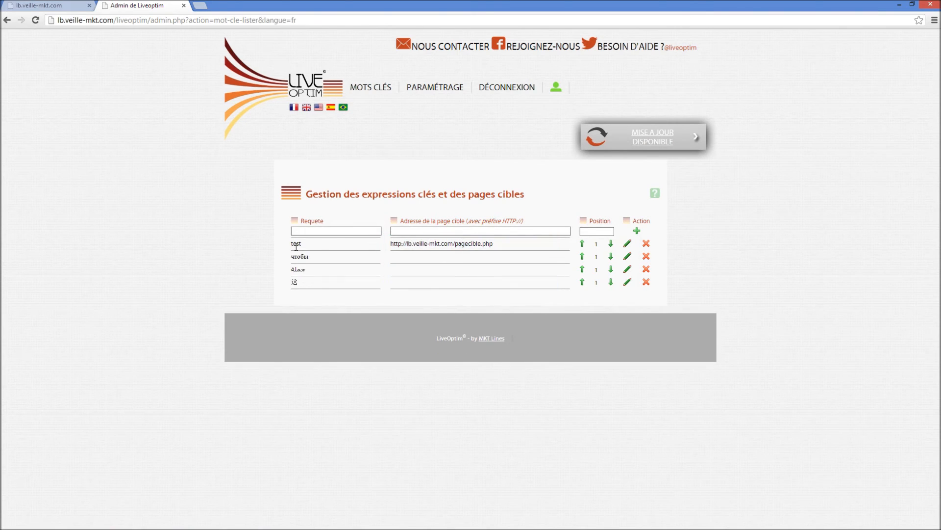
drag(495, 243, 403, 243)
click(420, 259)
Open the target-page tagging scheme (Schéma de balisage sur page cible) and delete all of its existing structures
mouse_move(441, 93)
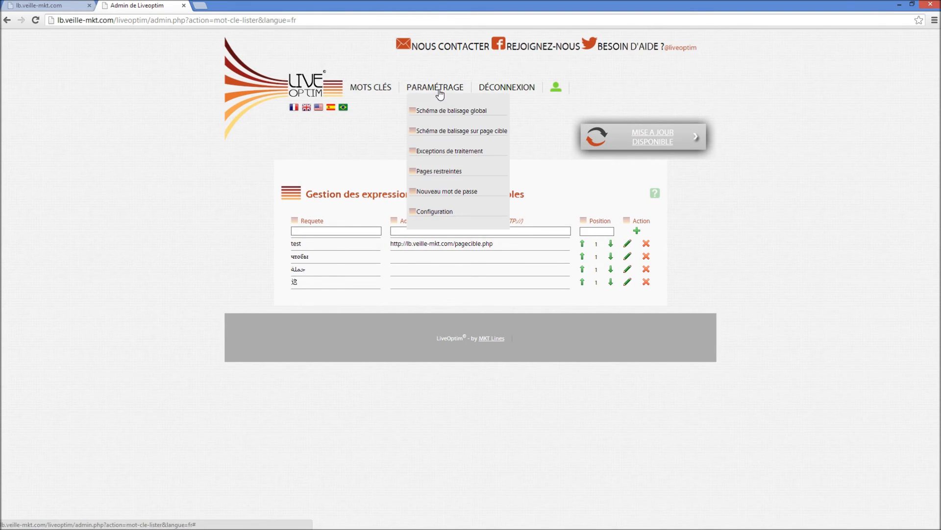
click(455, 137)
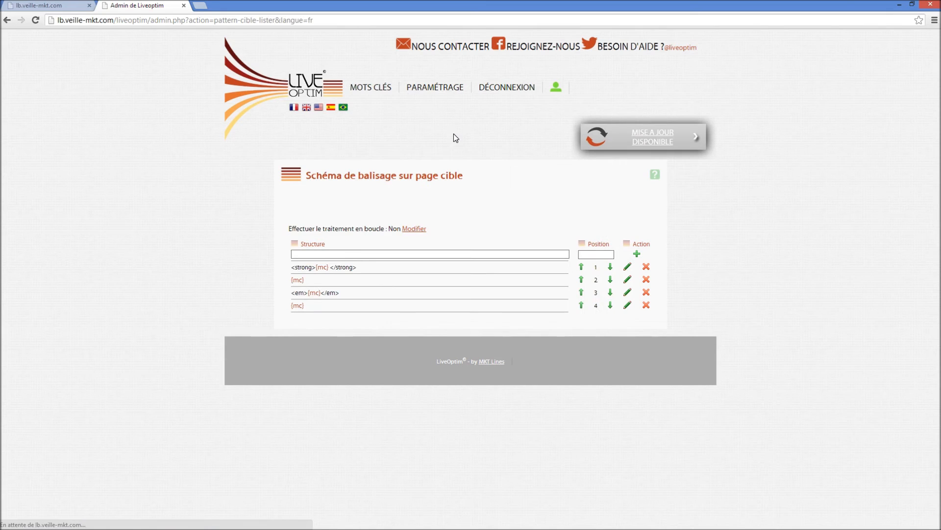
click(648, 268)
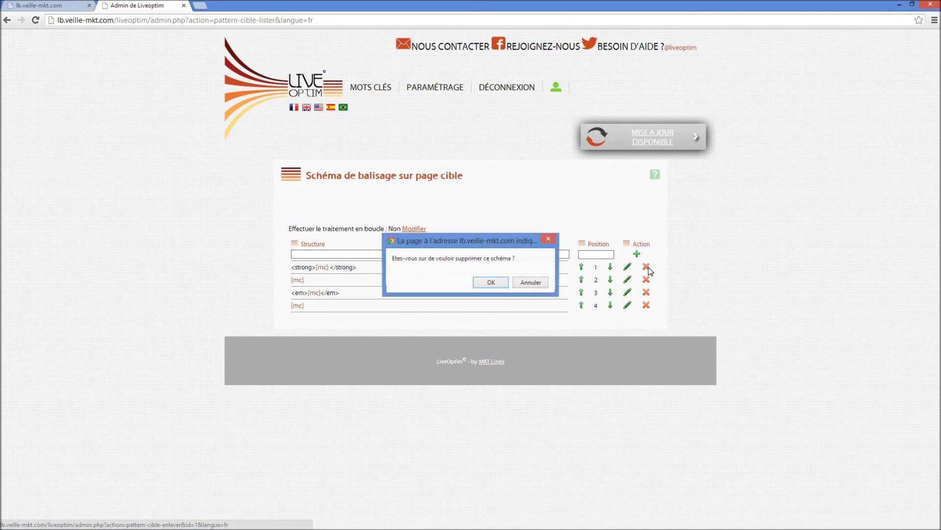
click(485, 283)
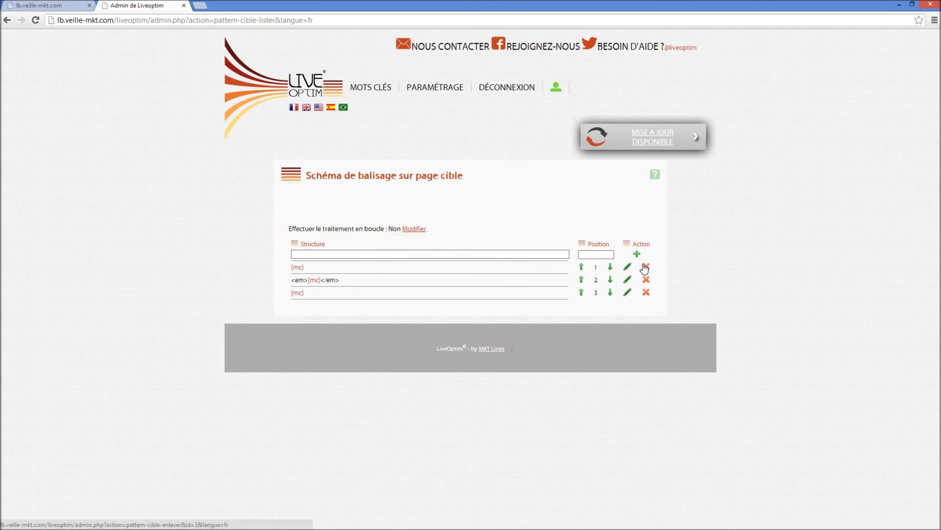
click(646, 268)
click(479, 282)
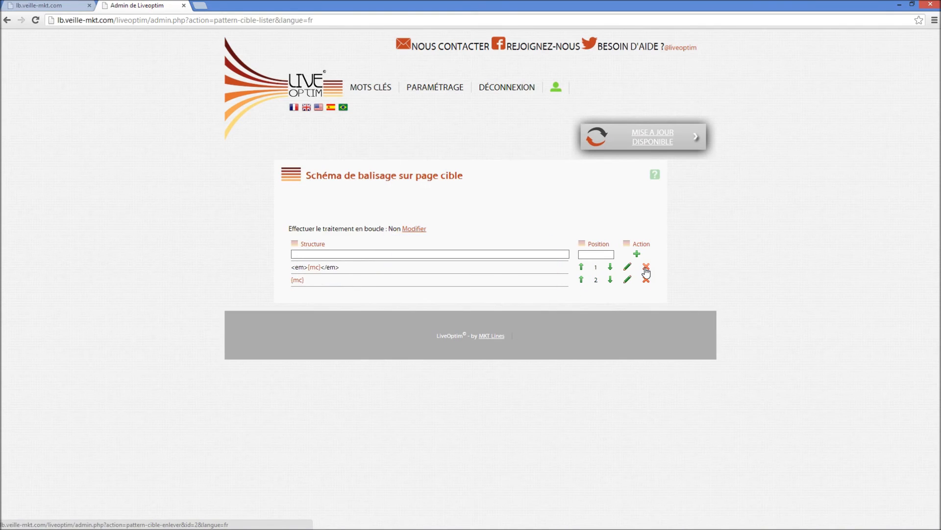
click(645, 268)
click(490, 283)
click(646, 267)
click(489, 283)
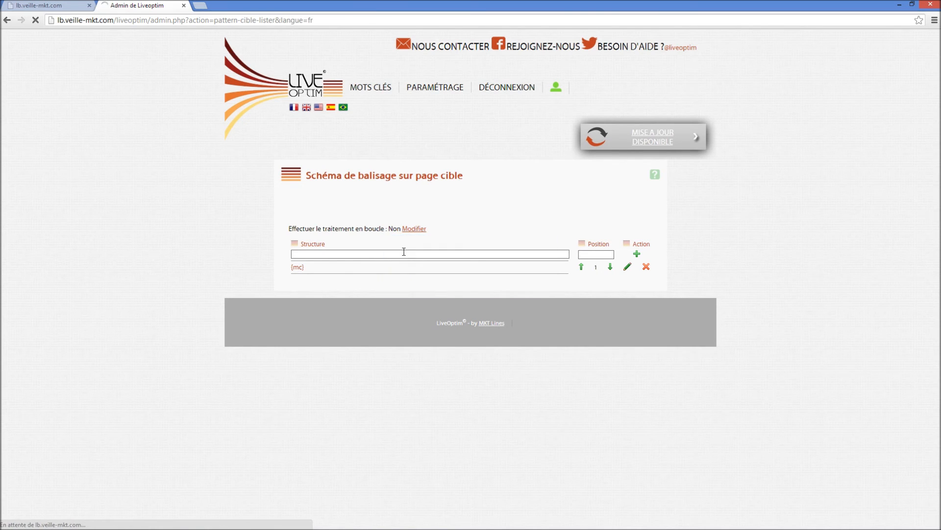
Add three <strong style="color: …">{mc} </strong> structures to the target-page tagging scheme, coloured red, green and yellow in that order
click(401, 253)
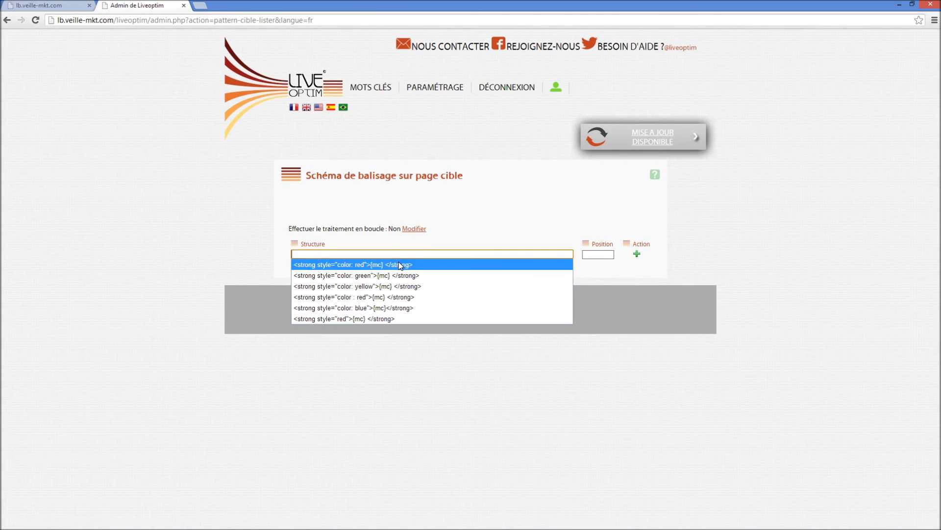
click(402, 267)
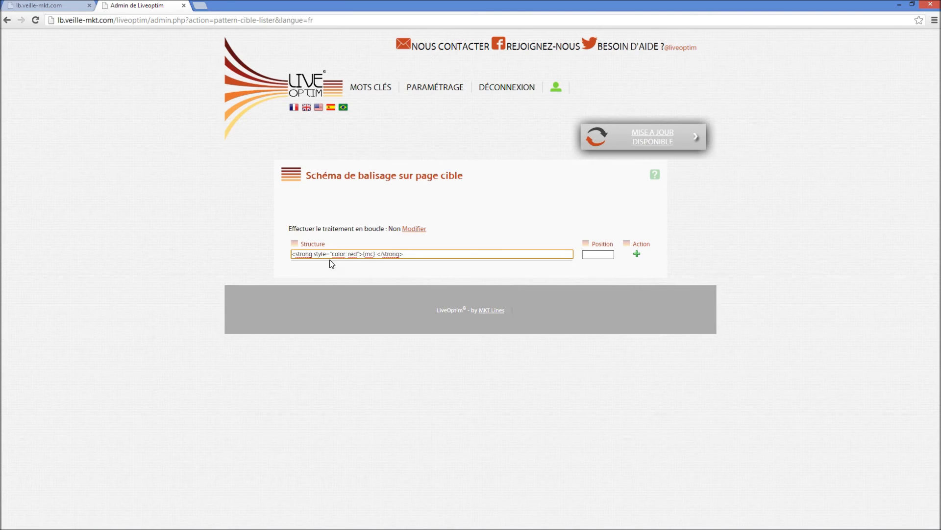
drag(314, 254, 359, 253)
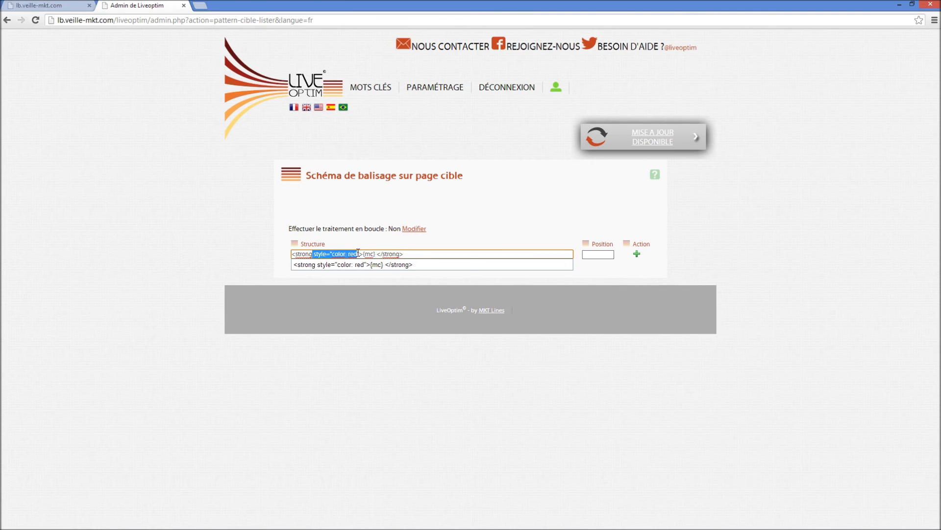
click(432, 254)
key(Return)
click(408, 254)
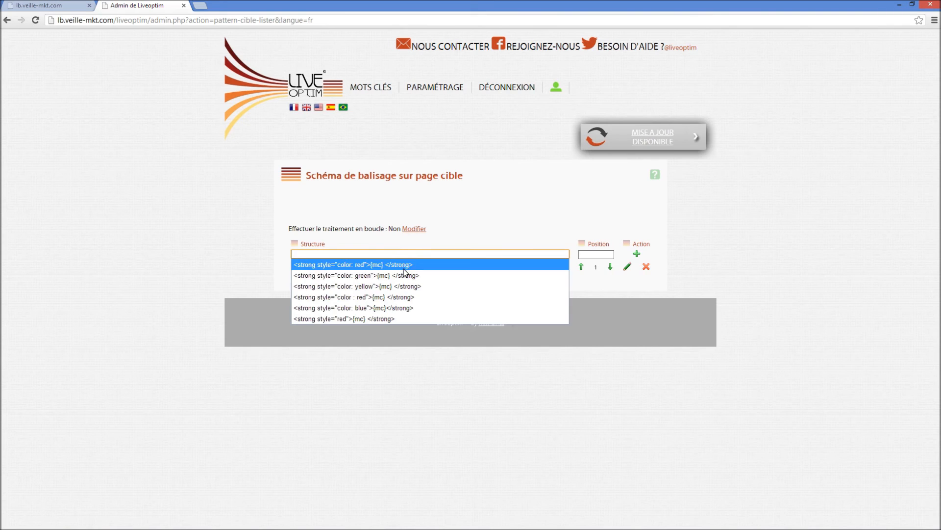
click(405, 275)
key(Return)
click(408, 254)
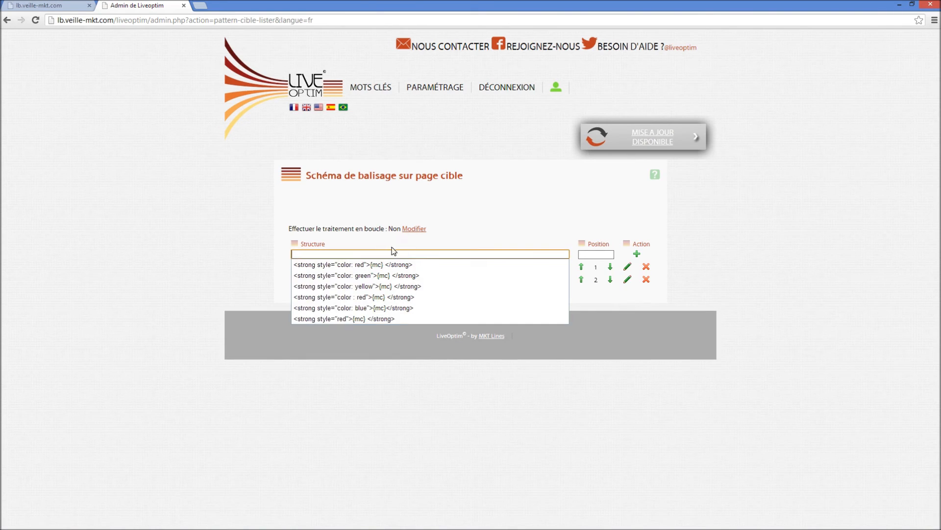
click(392, 287)
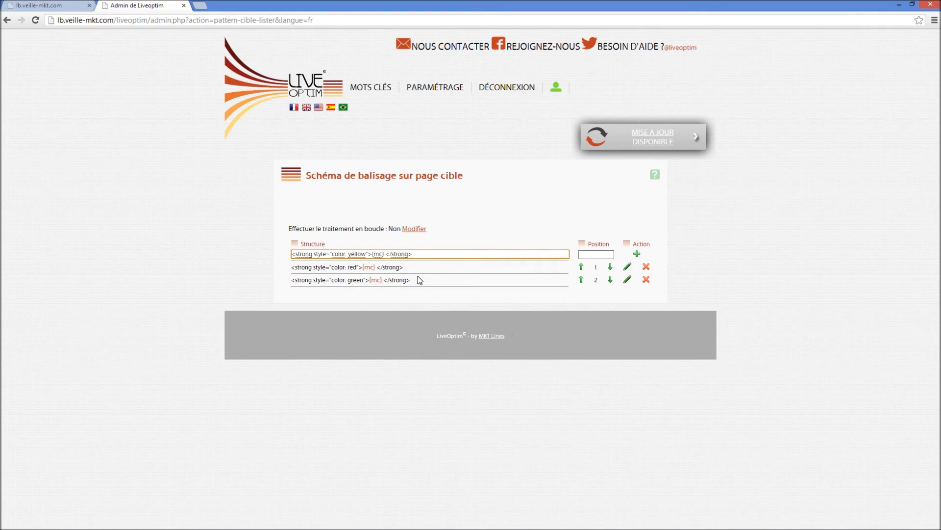
key(Return)
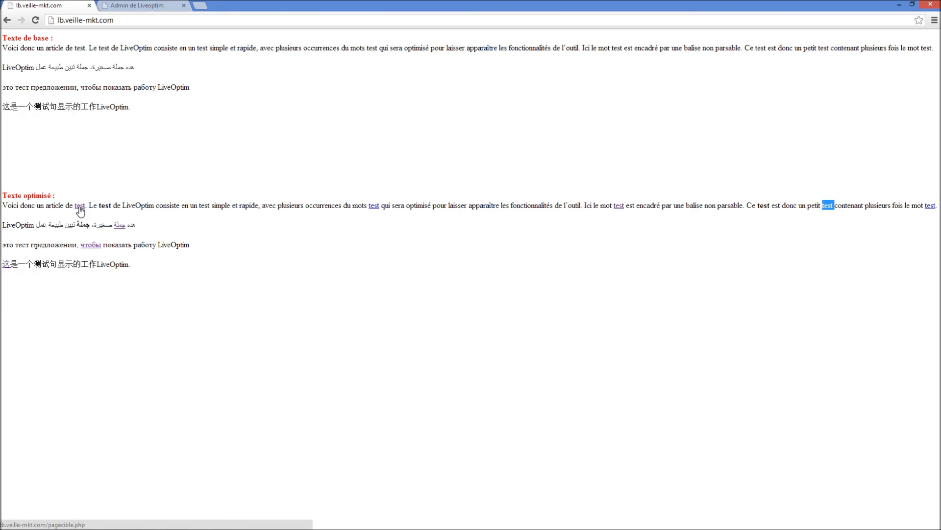
Open the target page of the first optimised "test" in a new tab, examine its coloured occurrences, and return to the LiveOptim console
middle_click(79, 207)
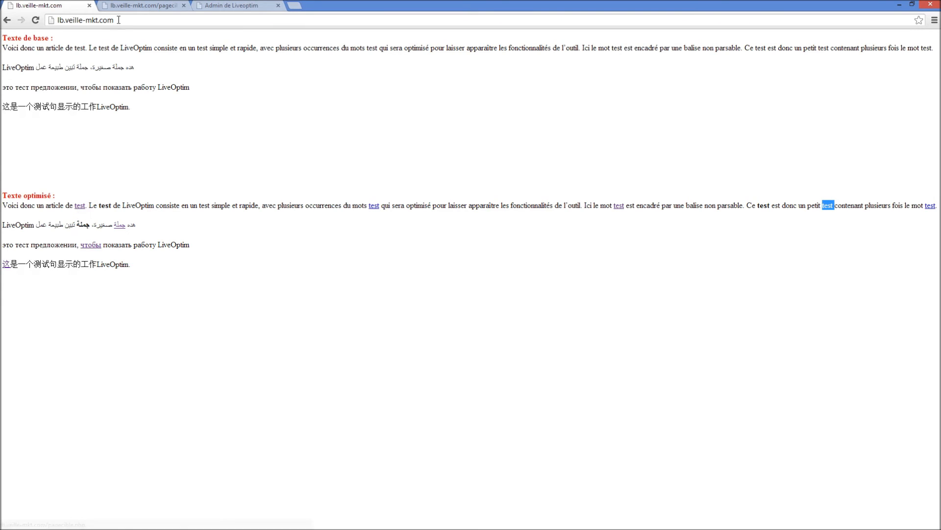
click(152, 3)
double_click(82, 207)
double_click(110, 206)
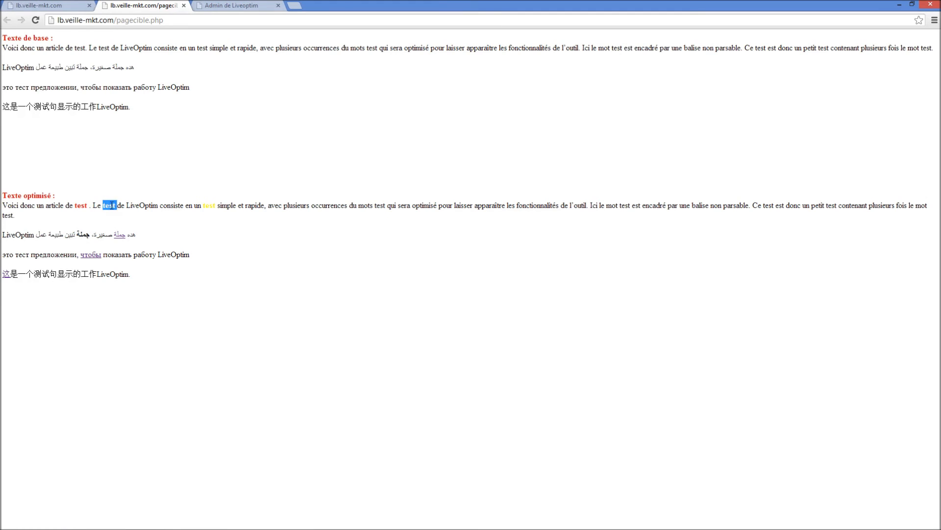
double_click(214, 206)
drag(29, 235, 72, 235)
click(29, 6)
click(219, 5)
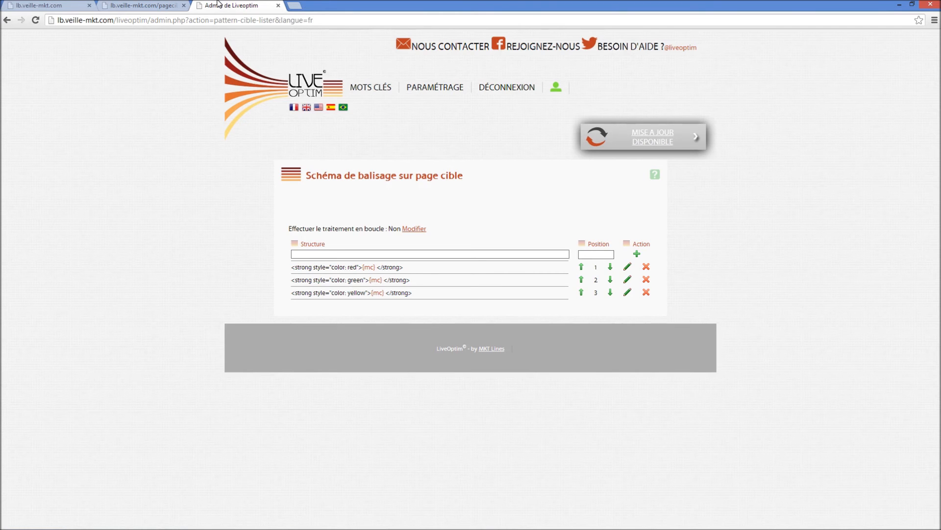
Review the list of tags under Exceptions de traitement, and view the Pages restreintes page
mouse_move(437, 94)
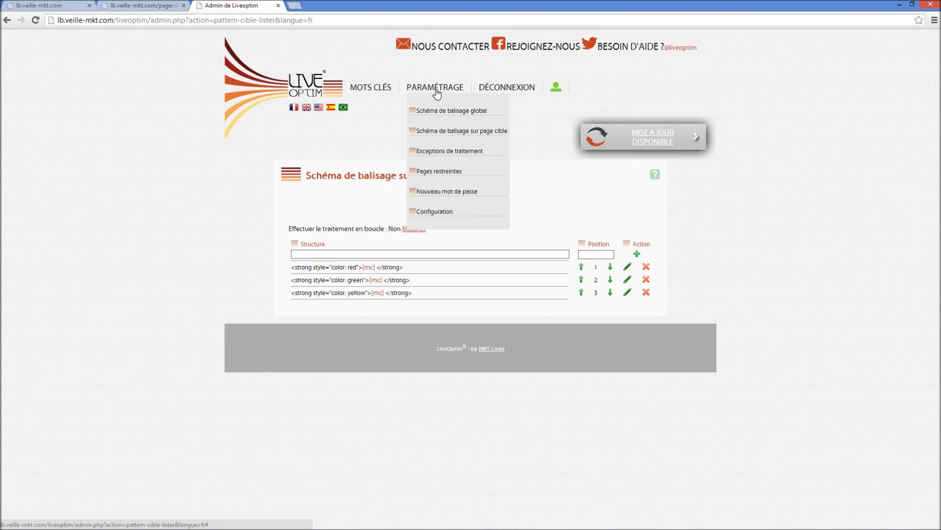
click(441, 151)
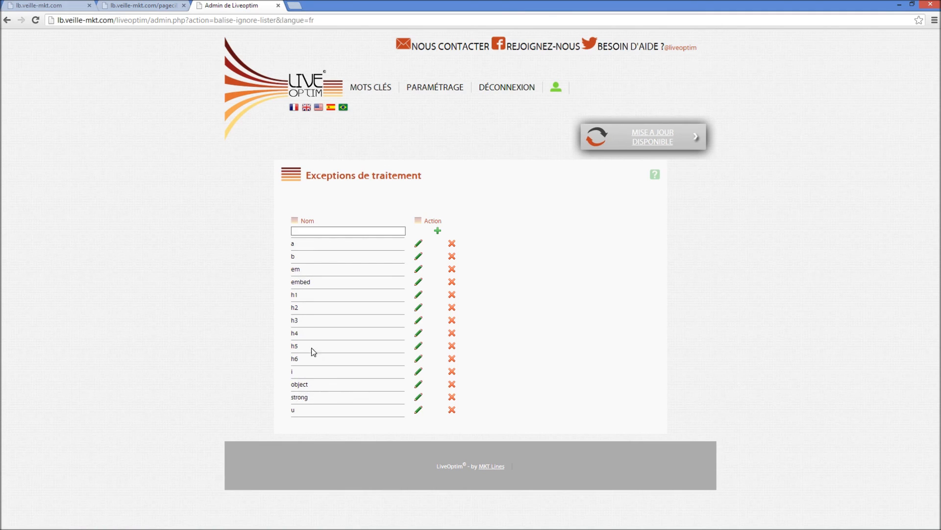
mouse_move(451, 96)
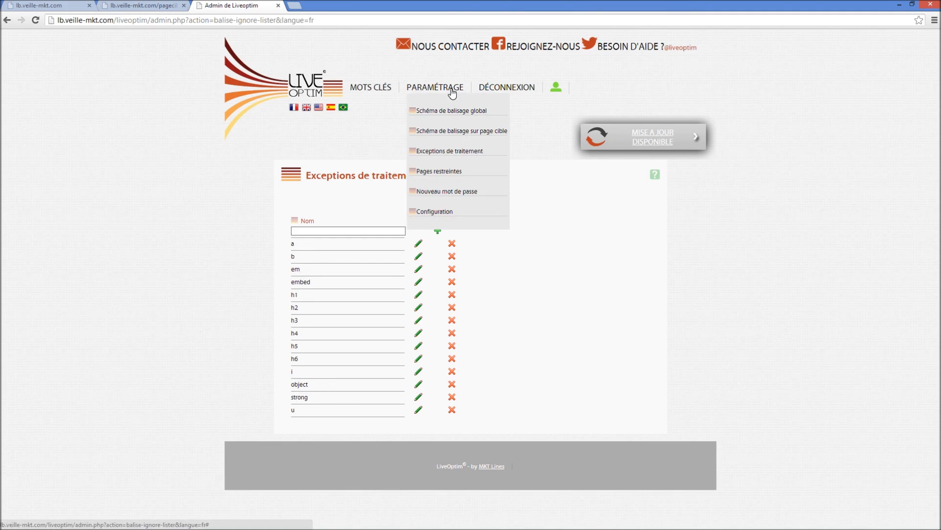
click(438, 173)
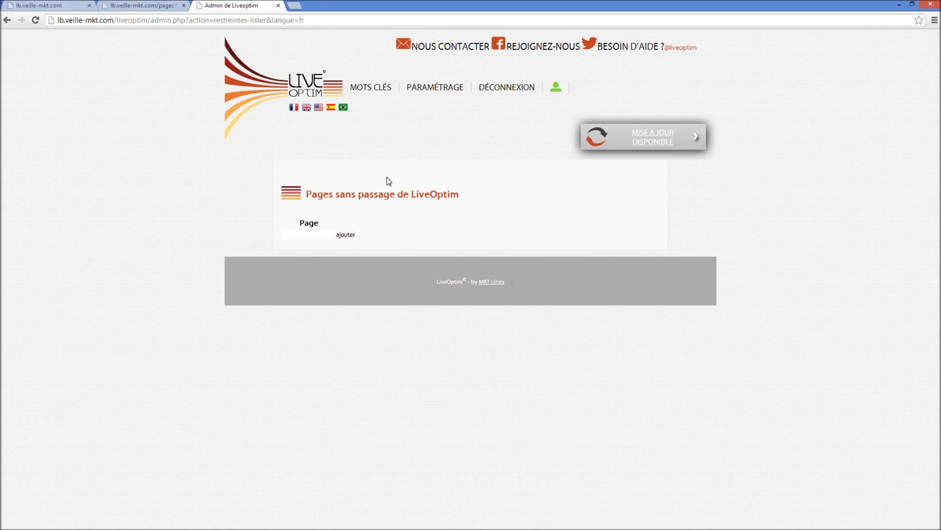
Switch LiveOptim off in the configuration options and reload pagecible.php to check its text
mouse_move(449, 91)
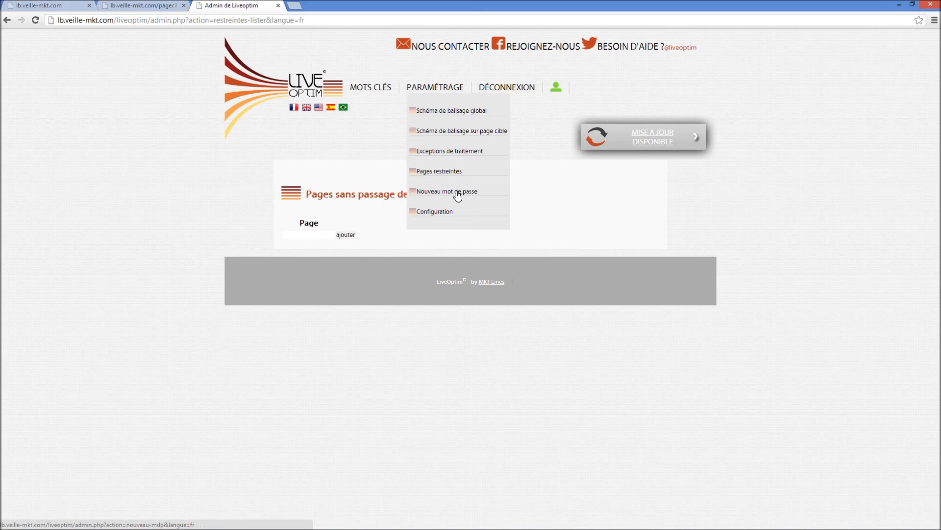
click(441, 212)
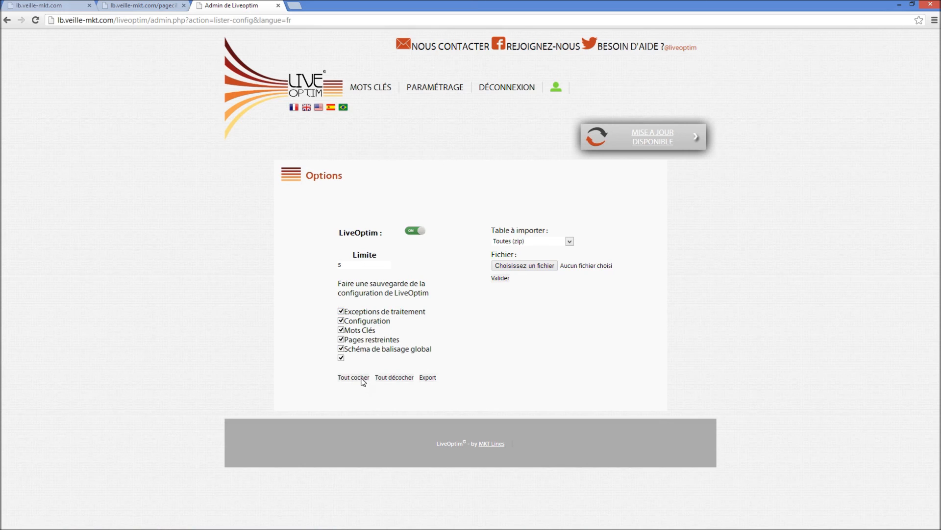
click(407, 378)
click(416, 231)
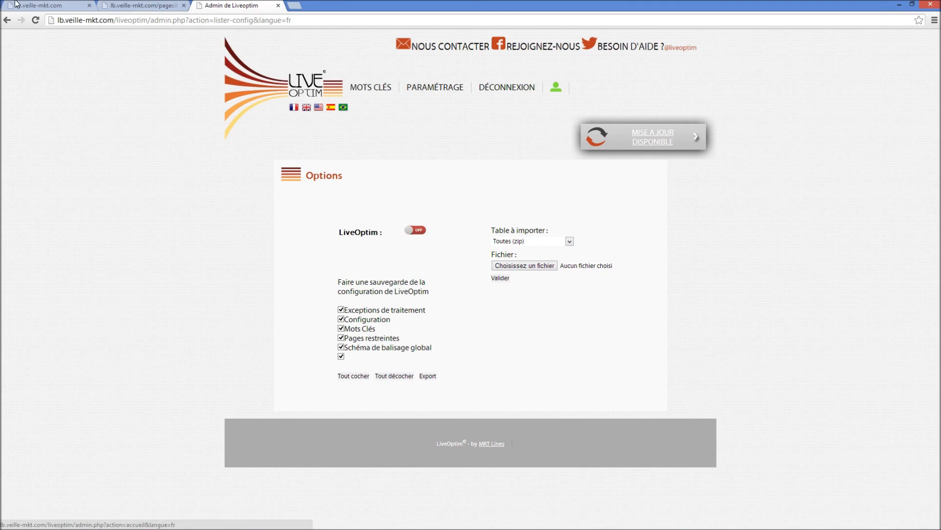
click(127, 7)
key(F5)
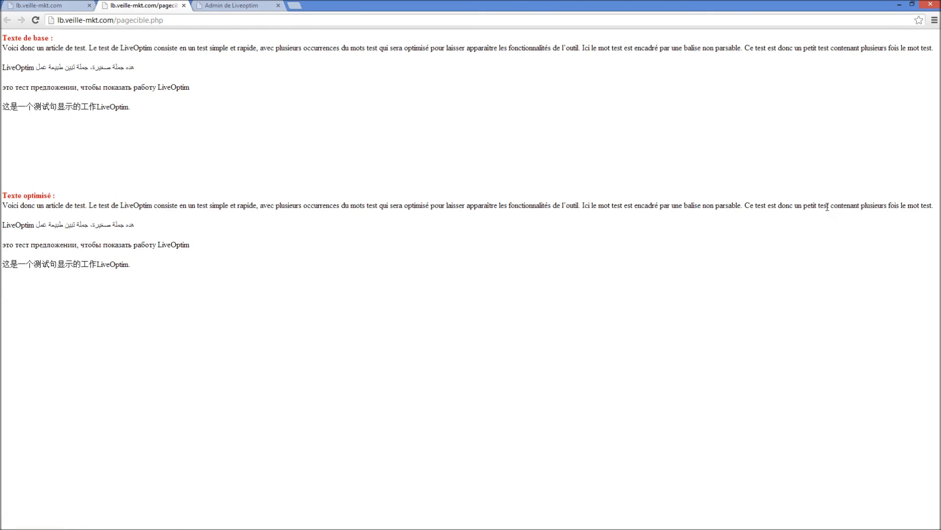
Switch LiveOptim back on in the configuration options and check the optimised text on pagecible.php
click(280, 4)
click(416, 231)
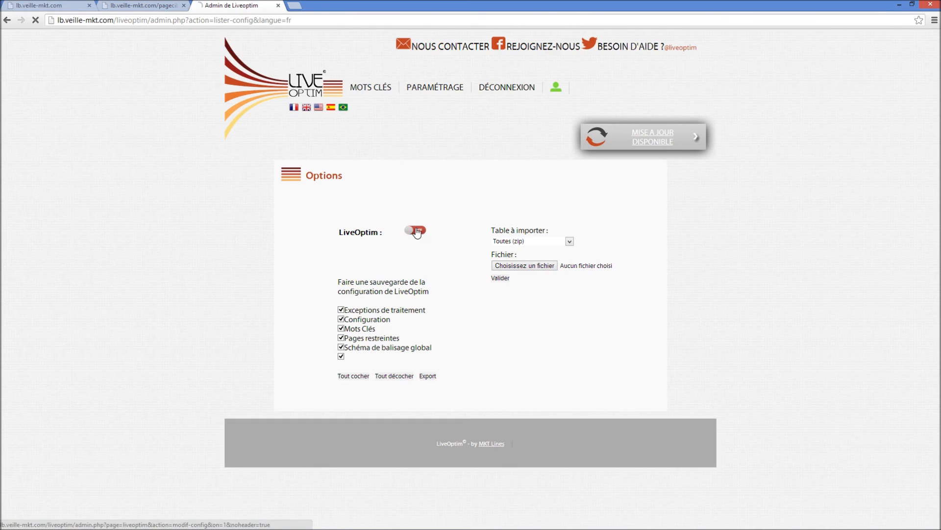
click(44, 5)
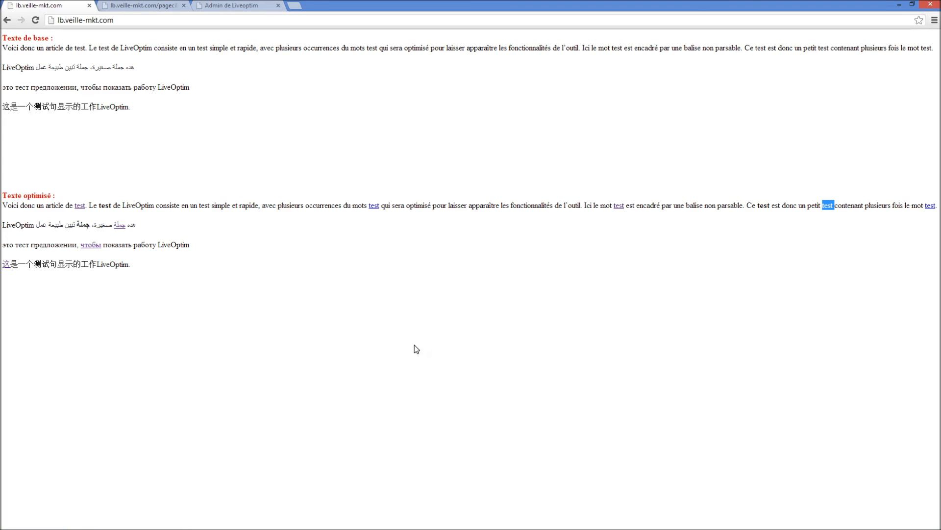
key(ctrl+Tab)
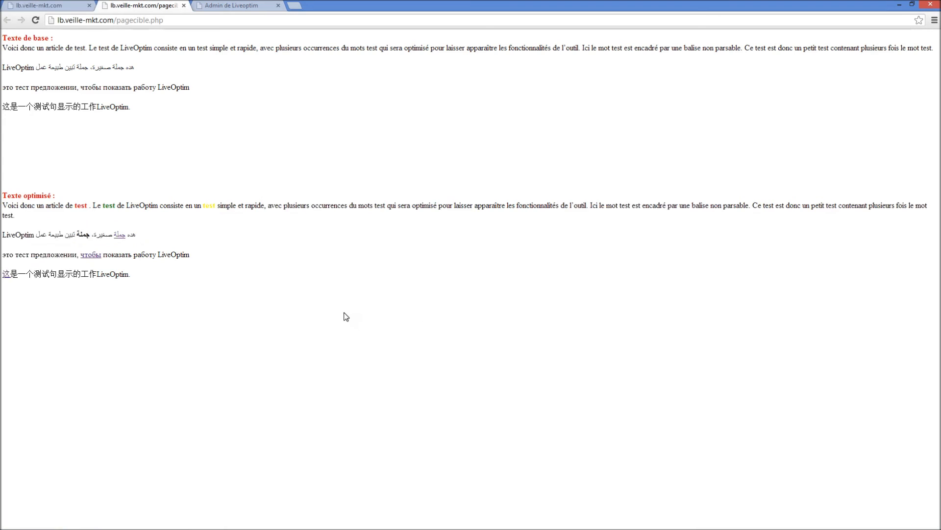
Change the LiveOptim administration password by entering the old password, the new password and its confirmation, and save it
click(268, 5)
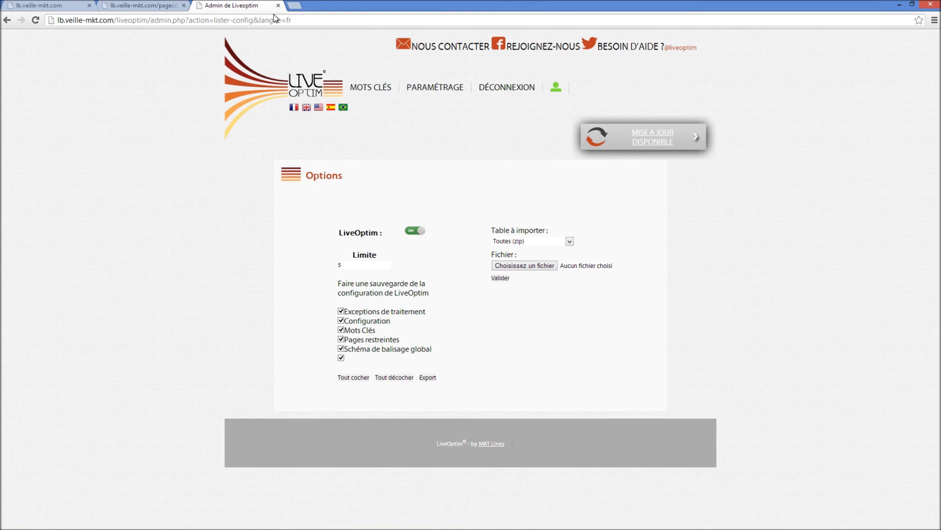
mouse_move(461, 86)
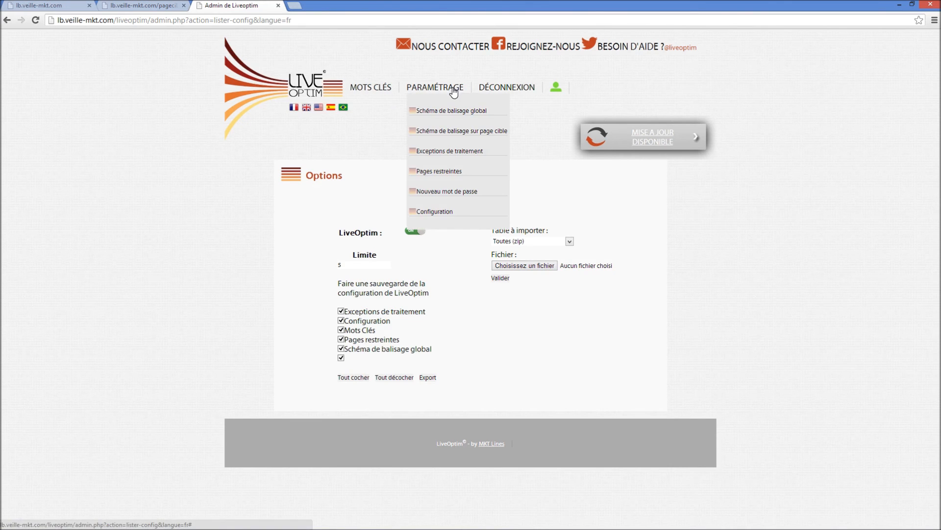
click(466, 192)
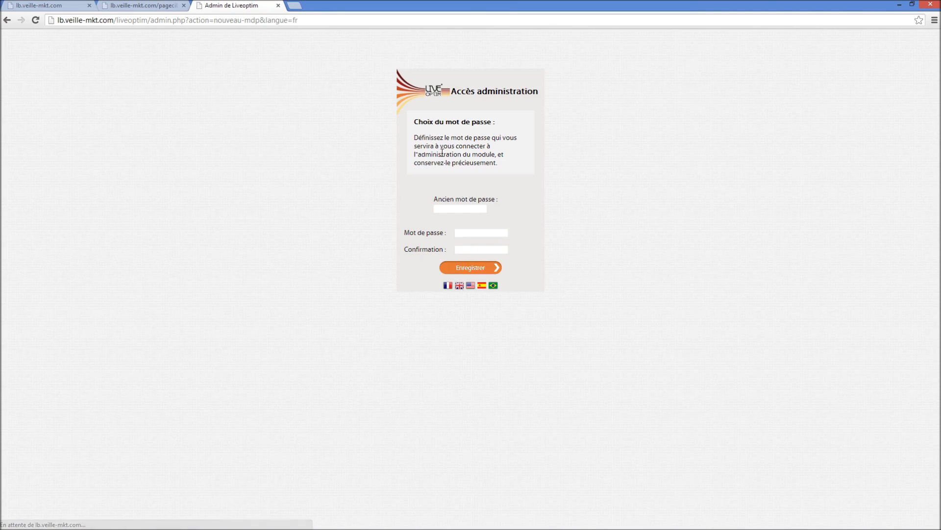
click(462, 208)
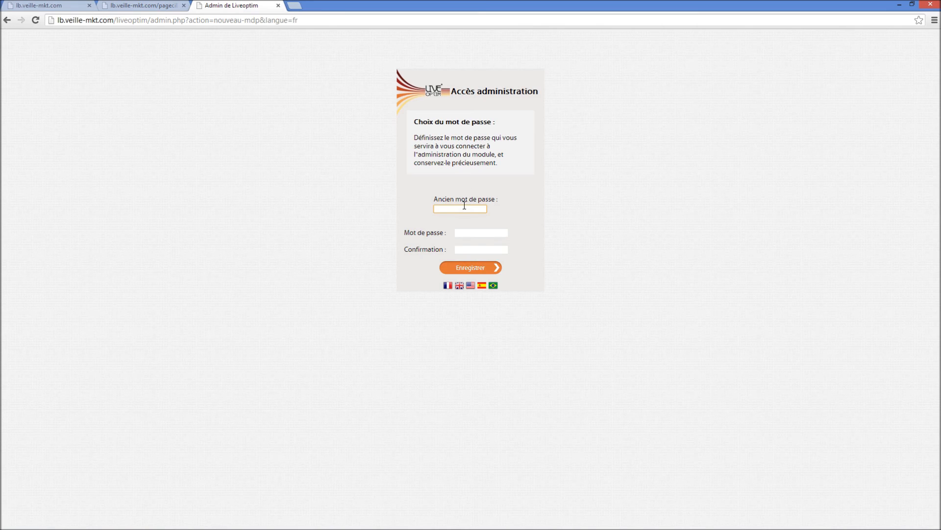
text(•••••••••)
key(Tab)
text(••••••)
key(Tab)
text(••••••)
key(Return)
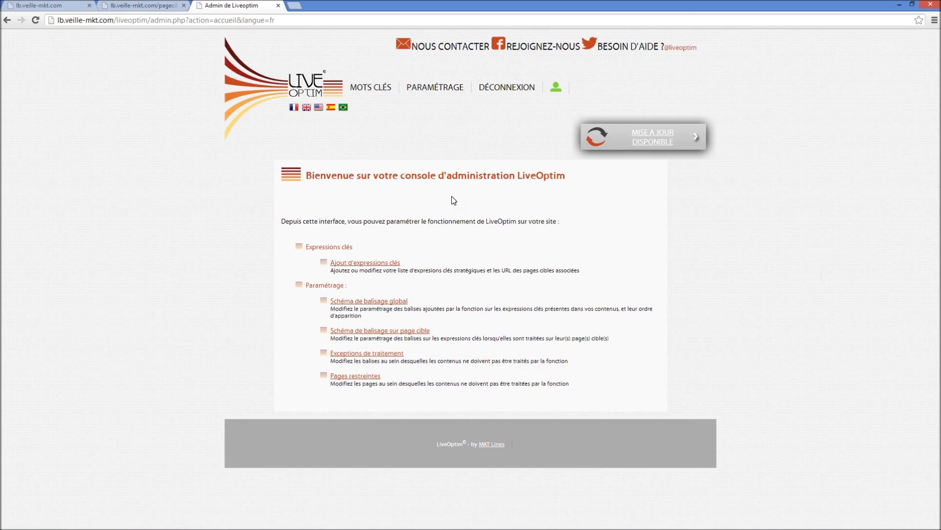